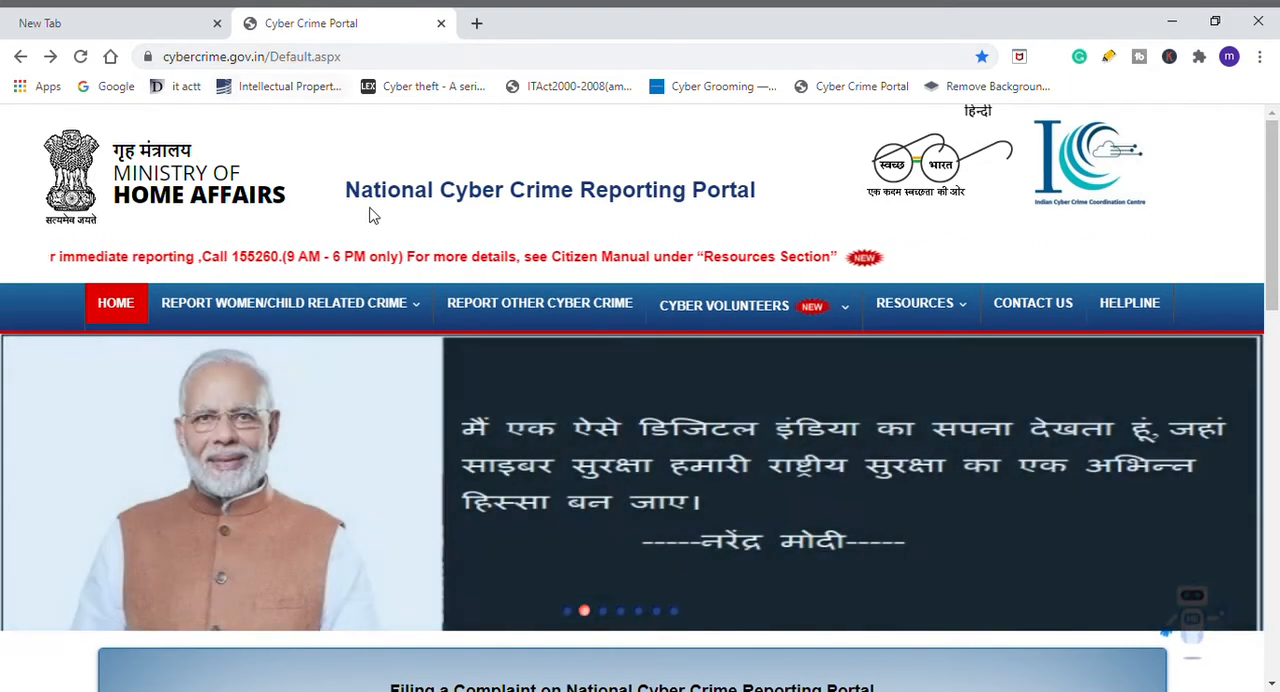
- Open the portal's Learn about cyber crime page from the home page's section on filing a complaint
scroll(490, 330, "down", 3)
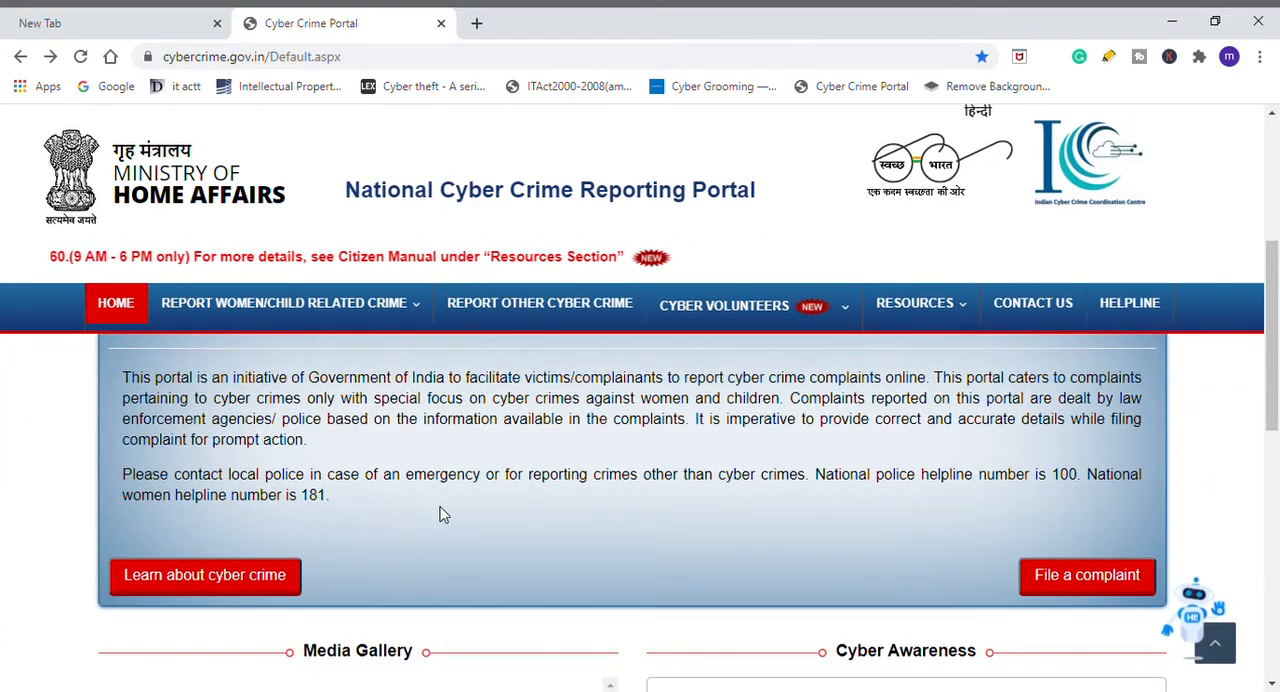
scroll(444, 514, "up", 3)
scroll(502, 456, "down", 5)
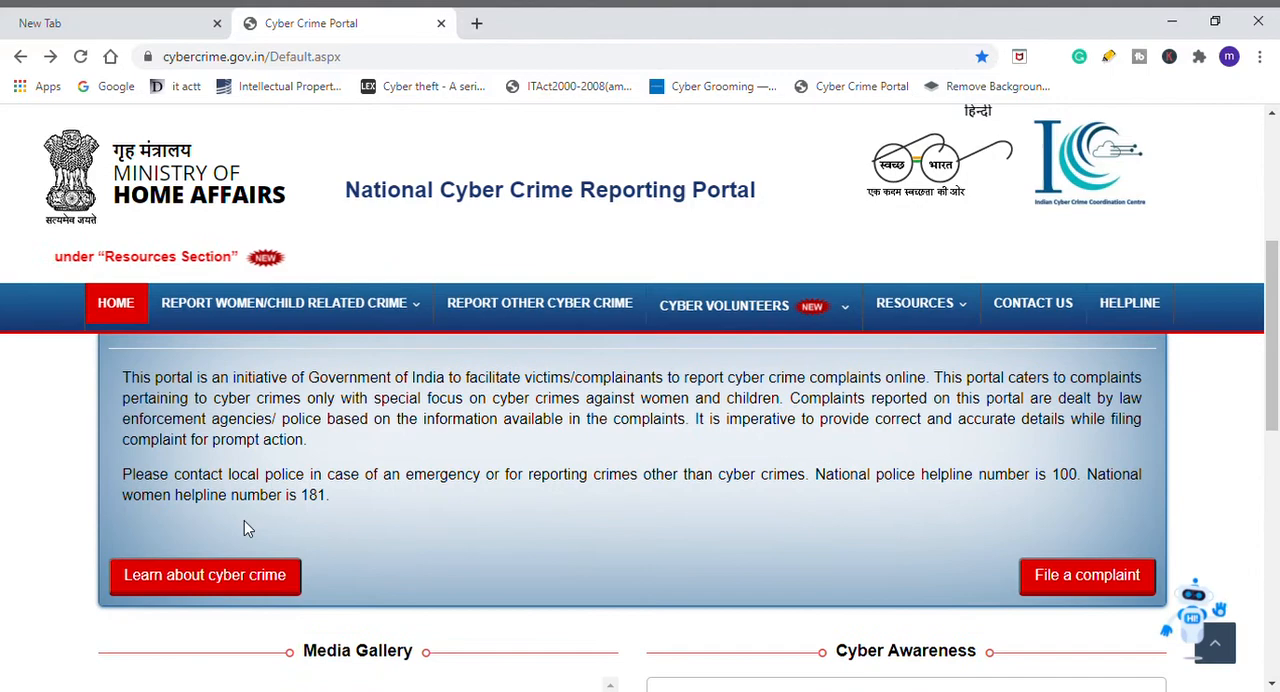
left_click(234, 576)
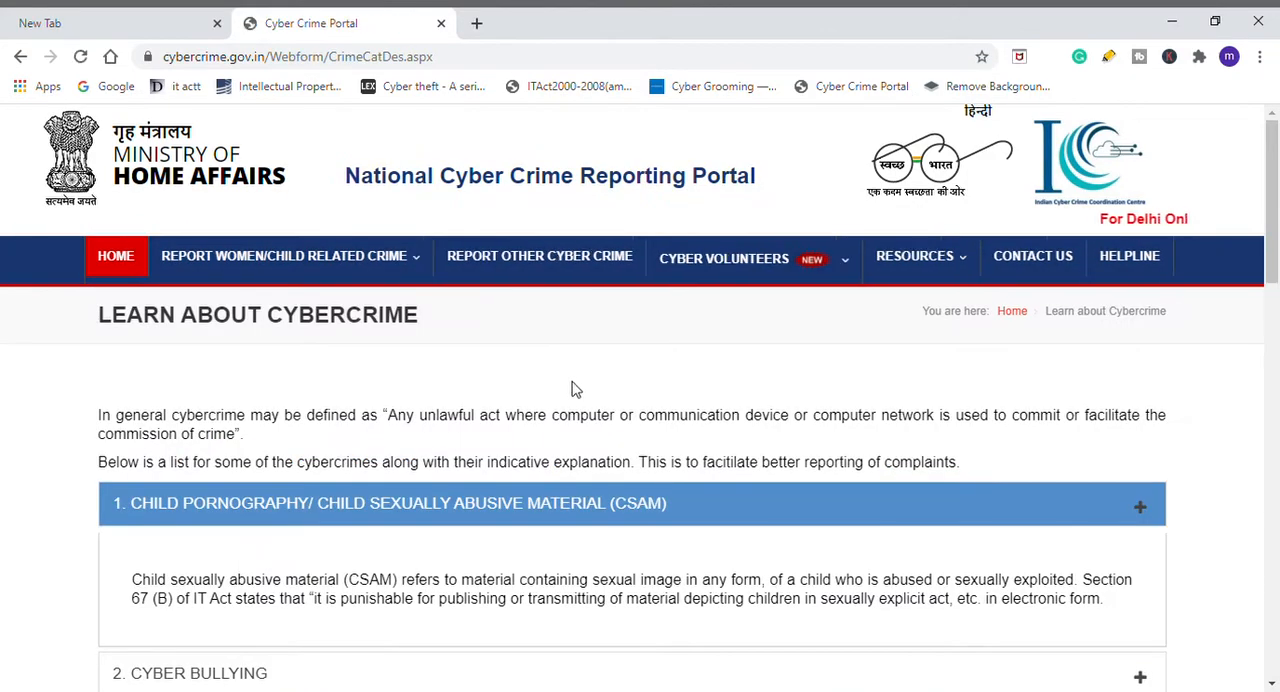
- Expand and collapse the Cyber Bullying and Online Job Fraud entries in the cybercrime list to view their explanations
scroll(600, 376, "down", 2)
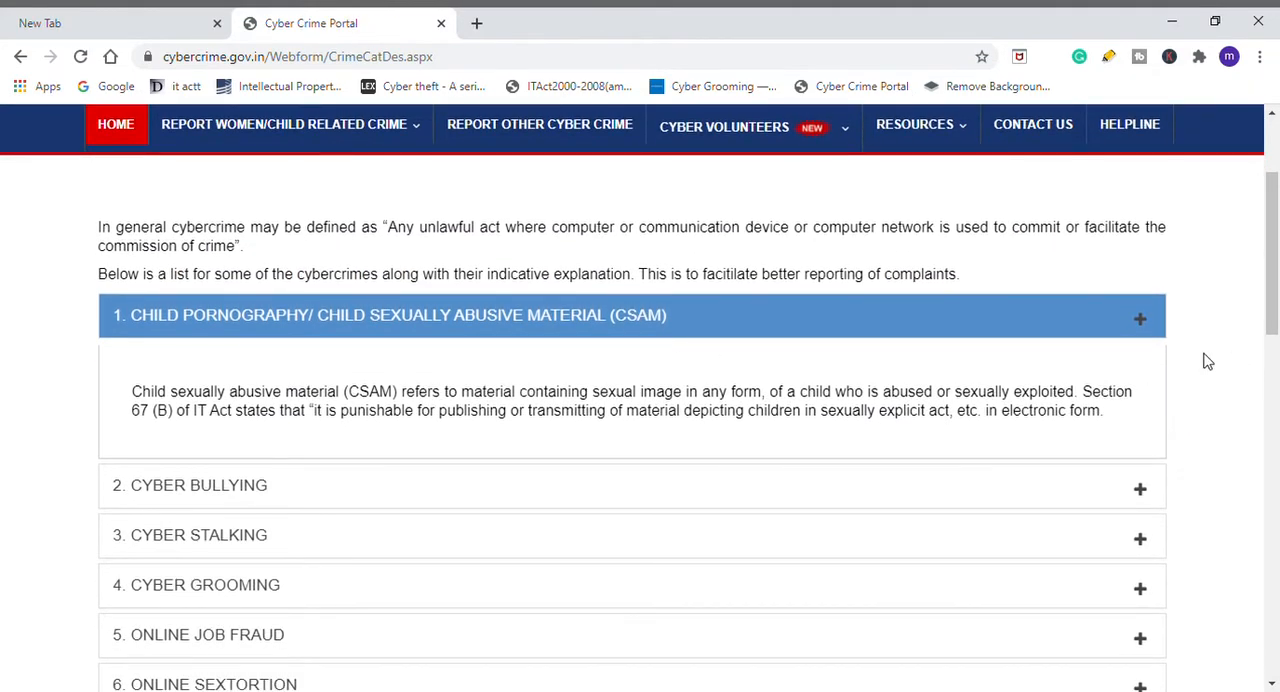
scroll(1208, 362, "down", 1)
left_click(1150, 394)
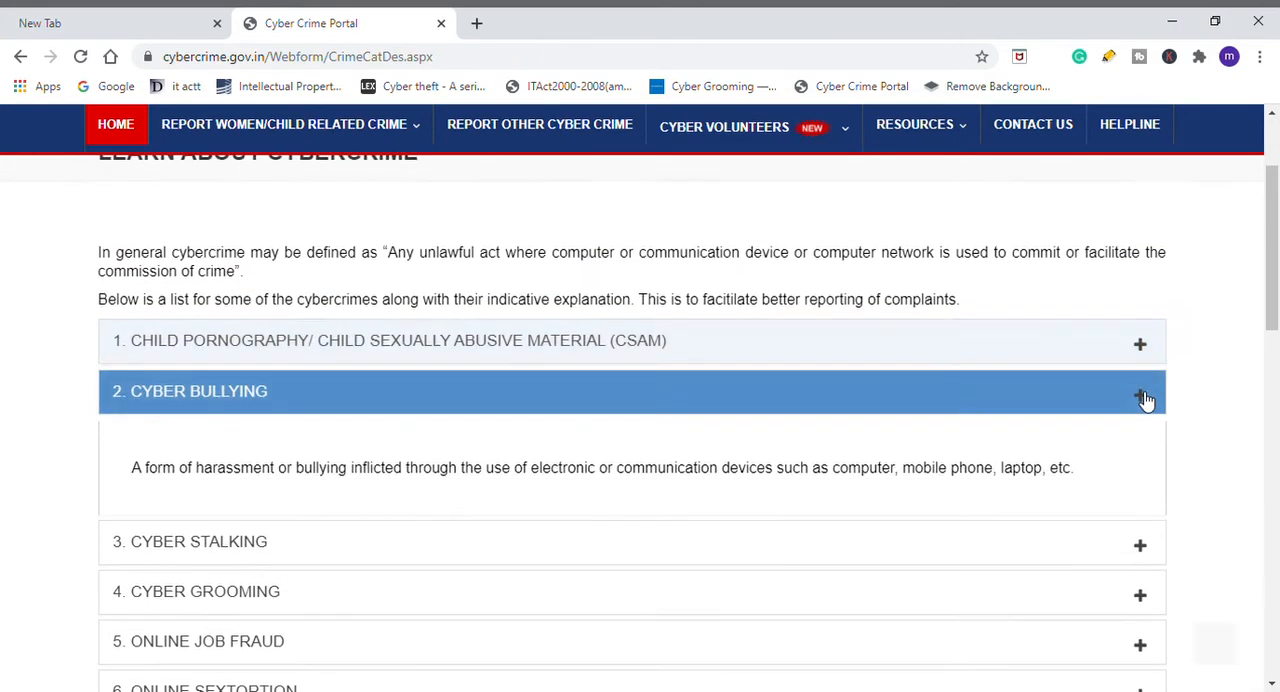
left_click(1156, 388)
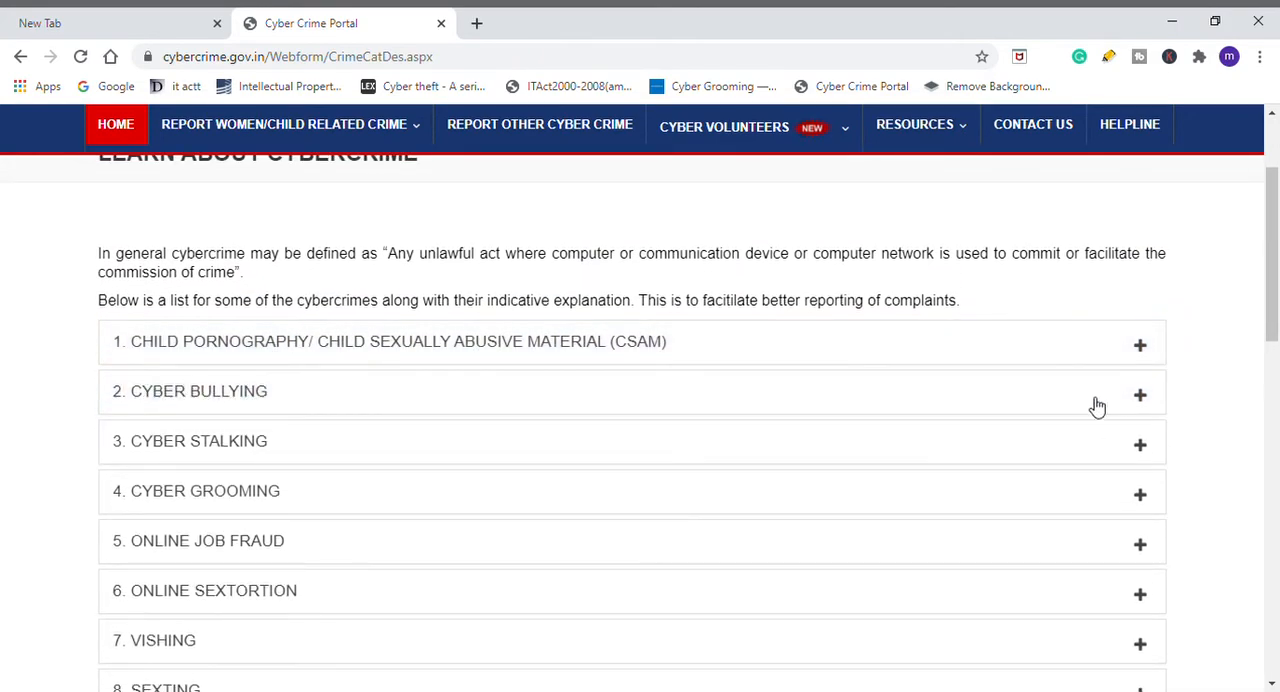
scroll(894, 349, "down", 2)
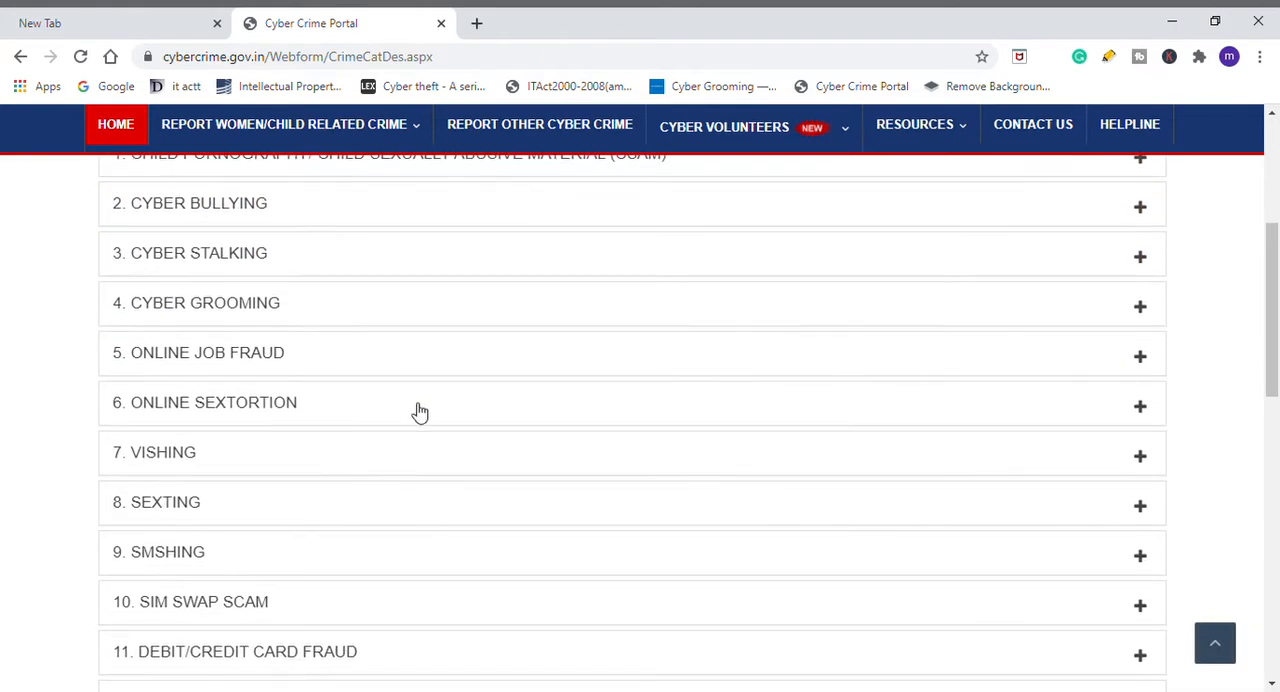
left_click(1088, 355)
left_click(1086, 353)
- Expand the Virus, Worms & Trojans entry to read its explanation, and collapse it again
scroll(1080, 363, "down", 3)
scroll(1080, 365, "down", 1)
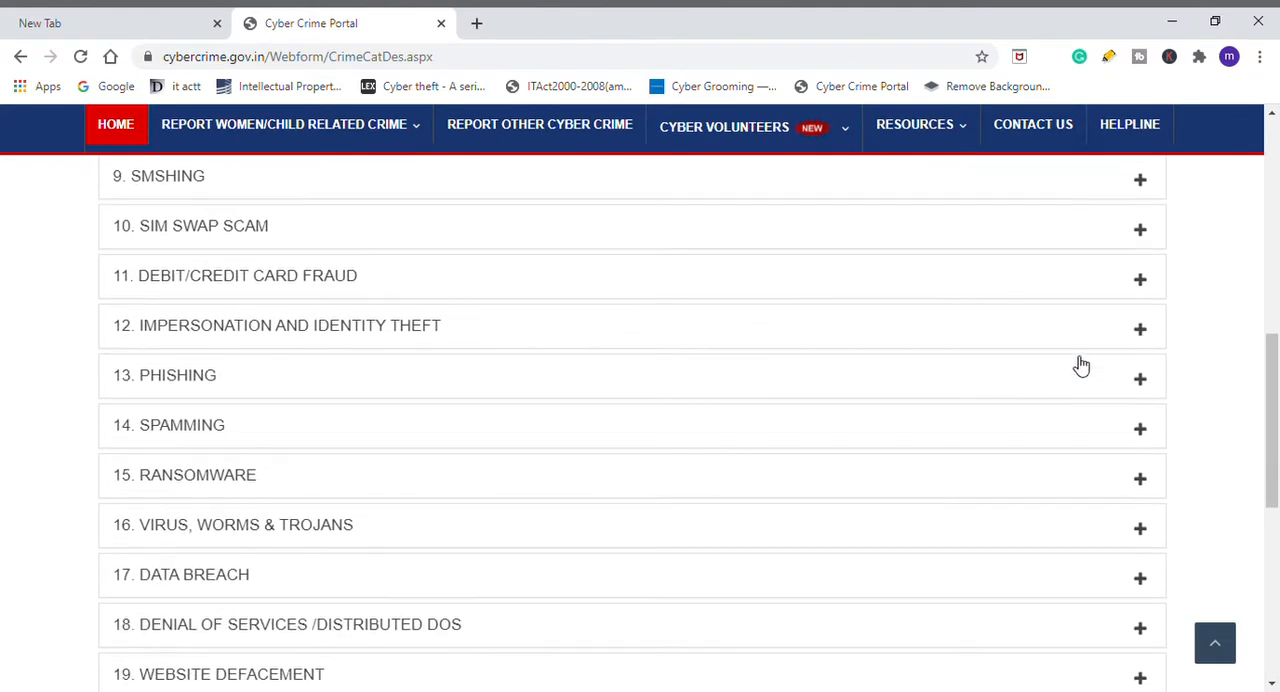
left_click(752, 518)
scroll(890, 507, "down", 2)
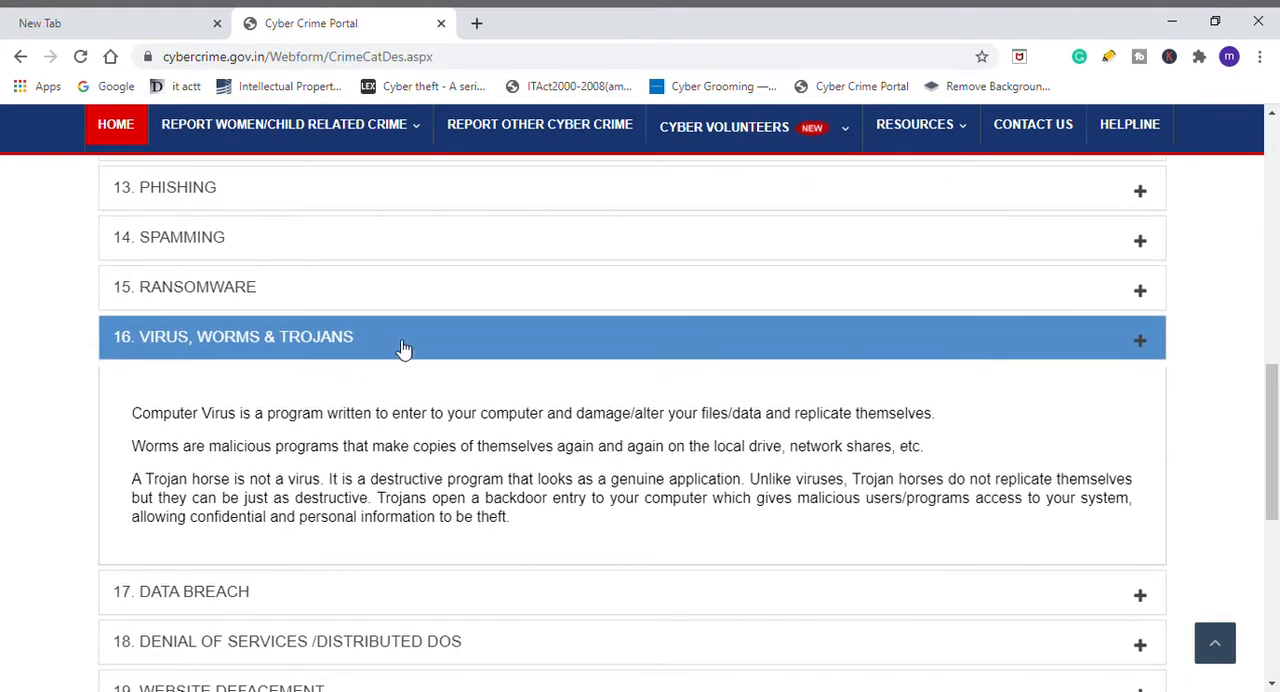
left_click(403, 348)
- Look through the whole list of cybercrime types and return to the portal's home page
scroll(630, 381, "down", 2)
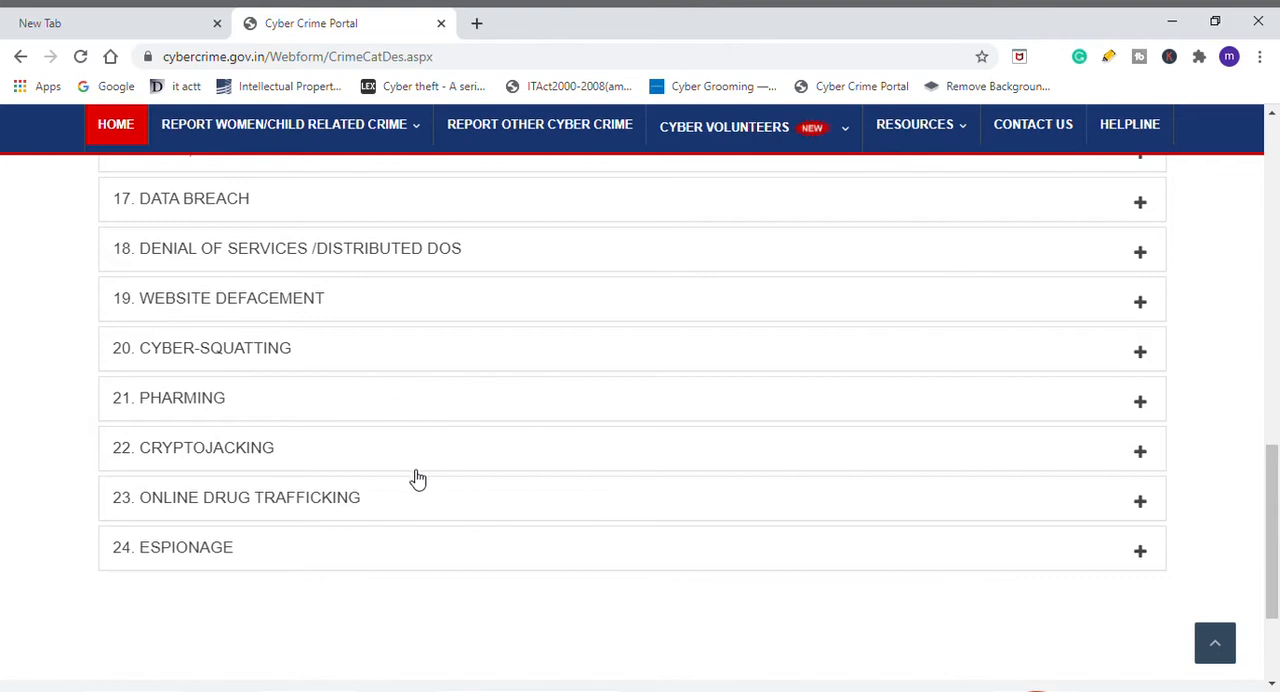
scroll(555, 452, "up", 12)
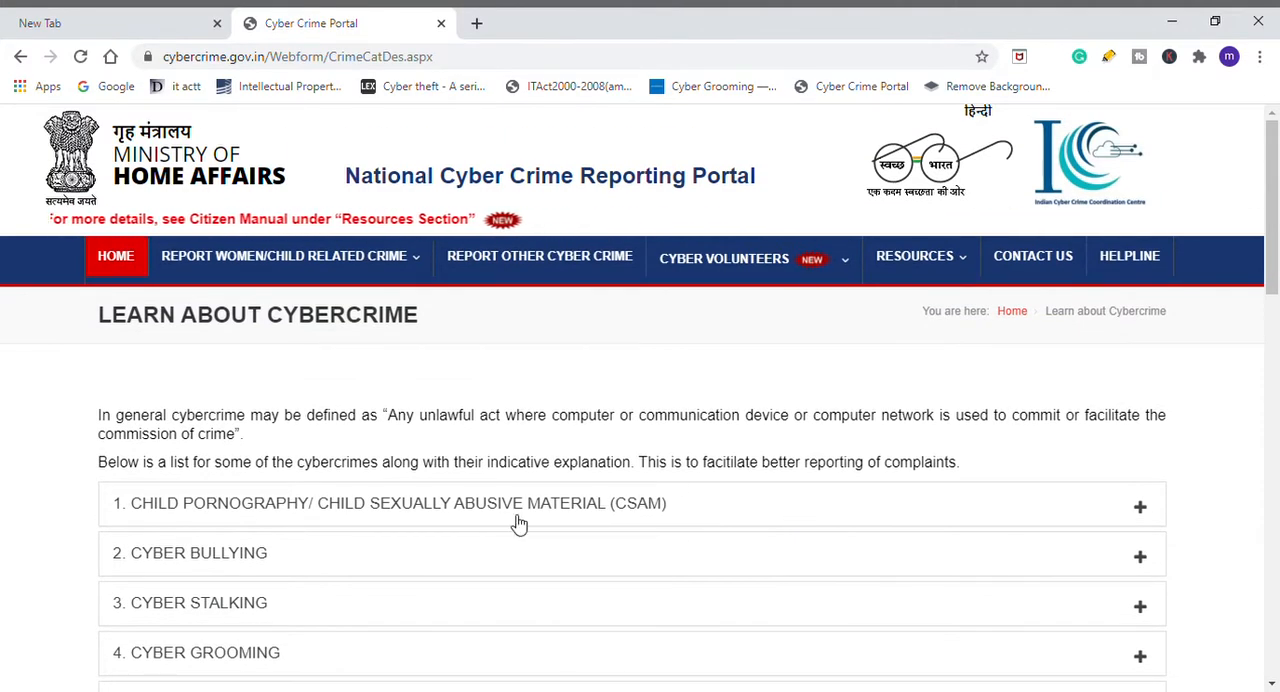
scroll(670, 452, "down", 2)
scroll(600, 460, "up", 2)
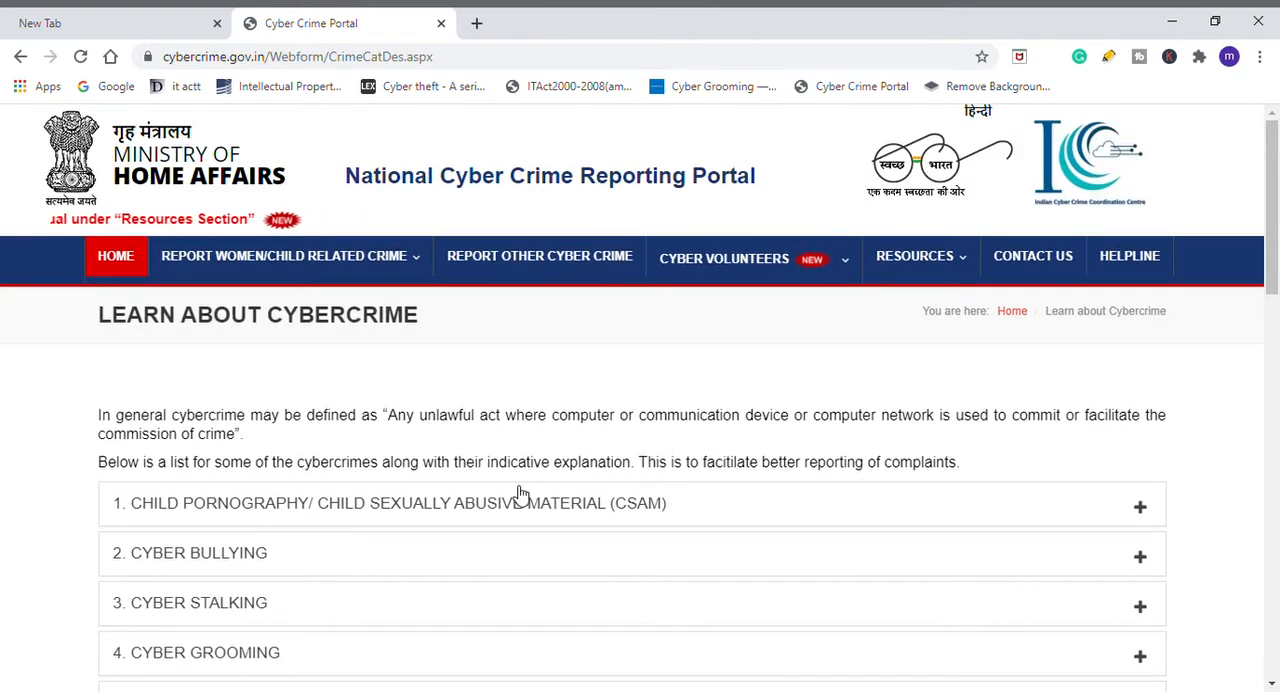
scroll(515, 494, "down", 2)
scroll(515, 494, "down", 4)
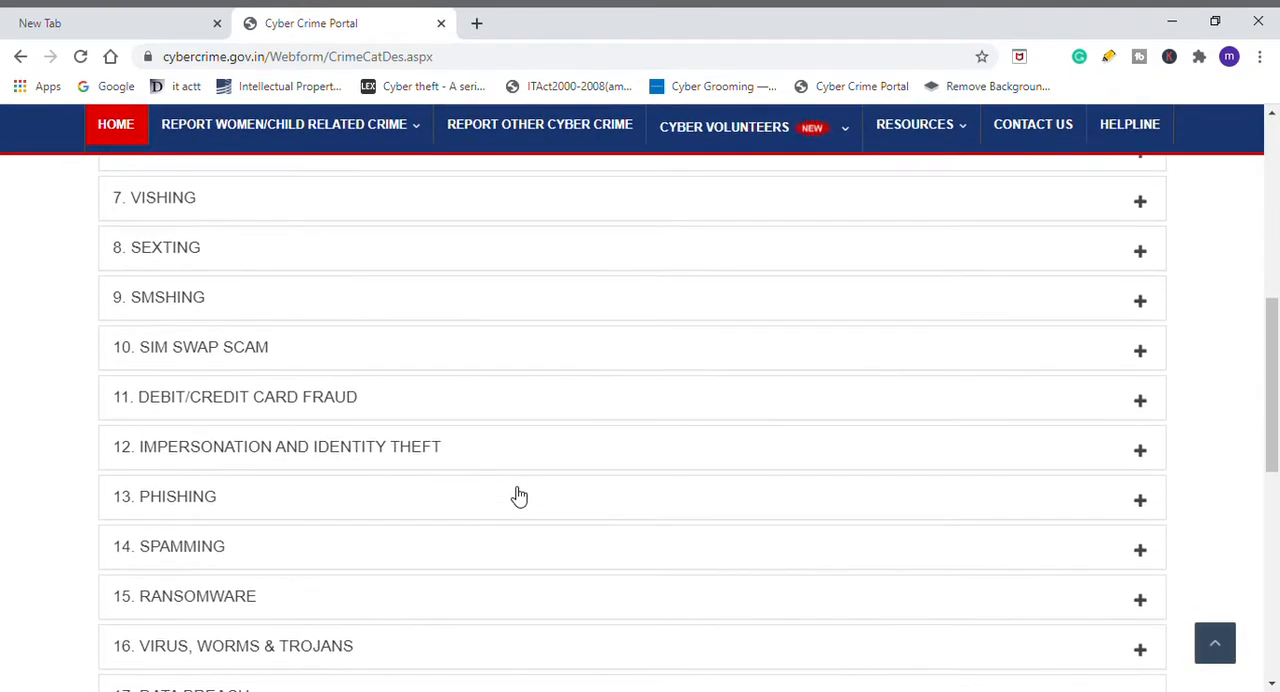
scroll(515, 494, "up", 6)
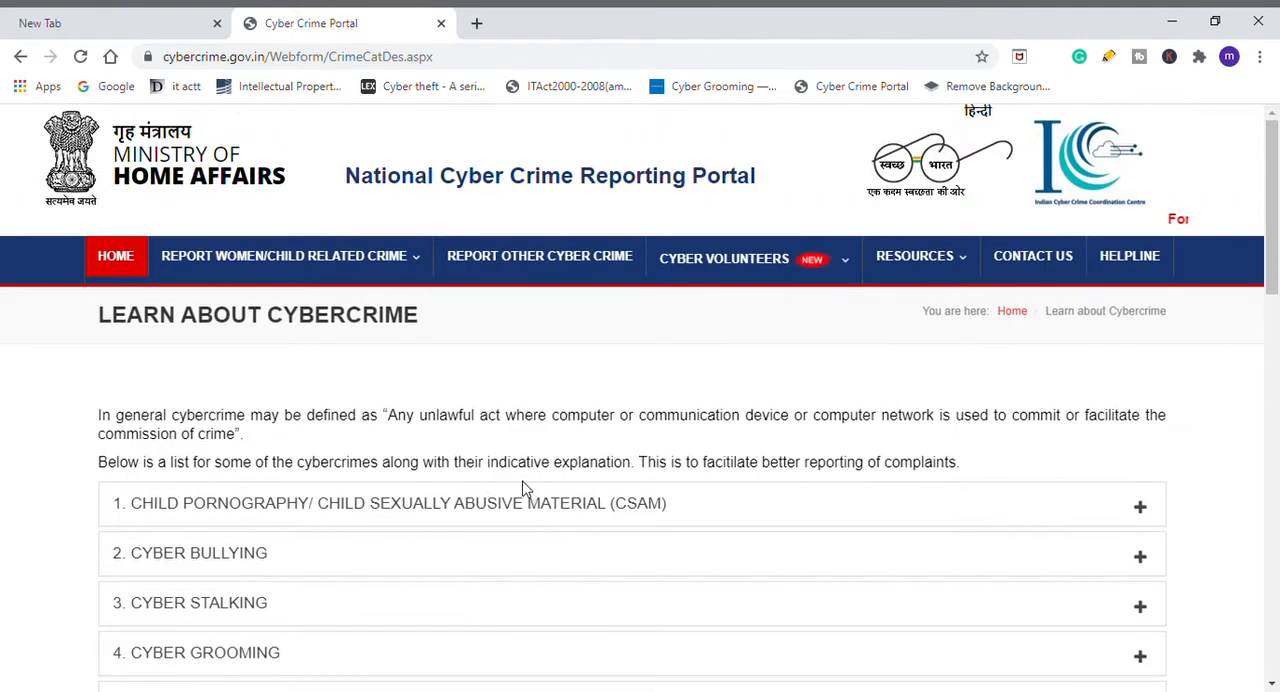
left_click(19, 57)
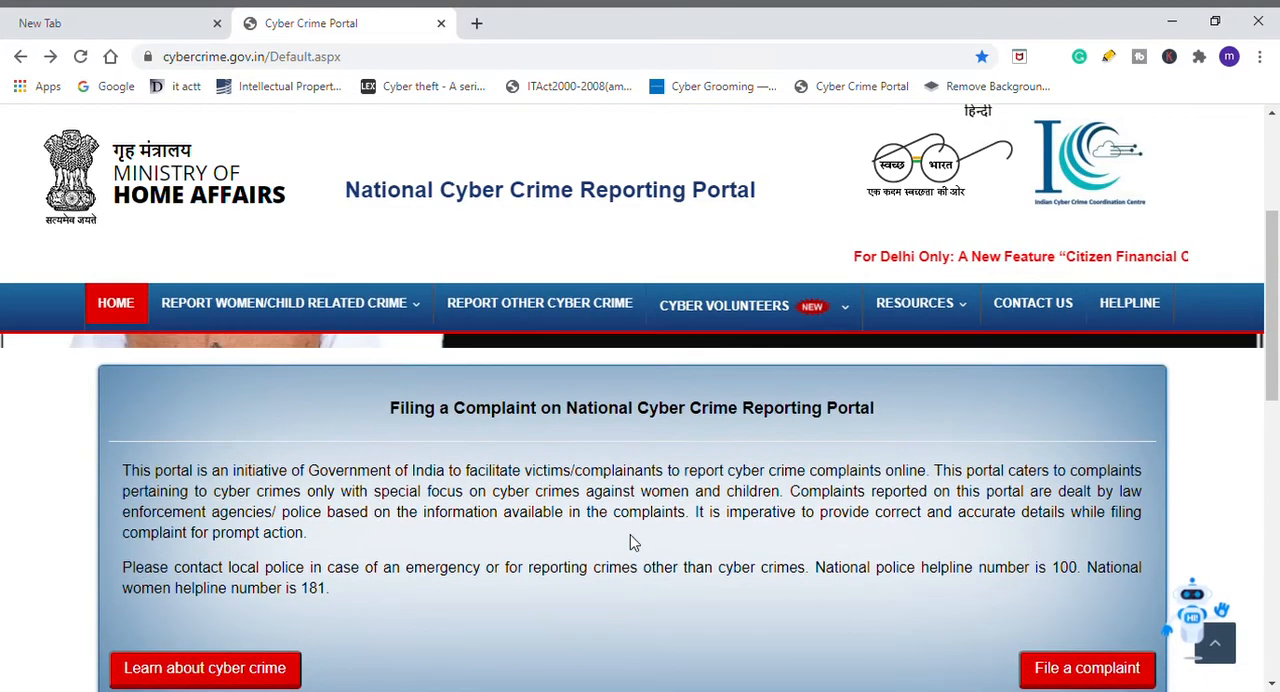
- Start filing a complaint from the home page and accept the terms and conditions
scroll(487, 471, "up", 3)
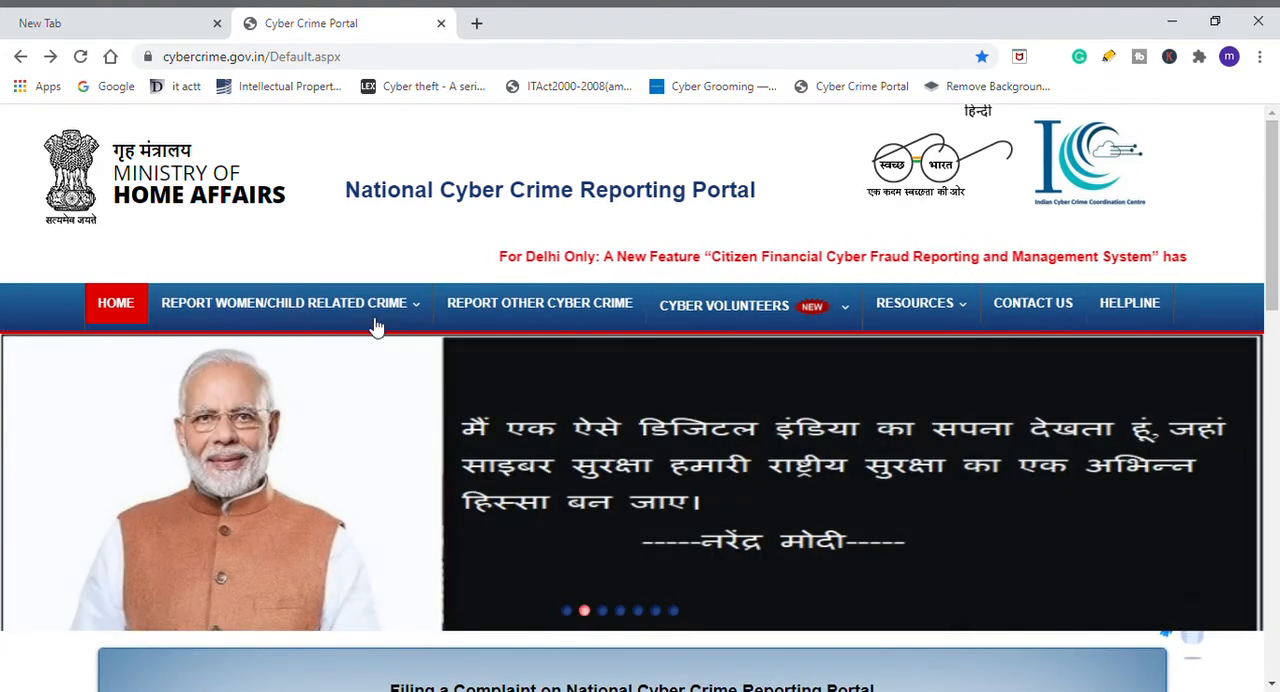
mouse_move(362, 316)
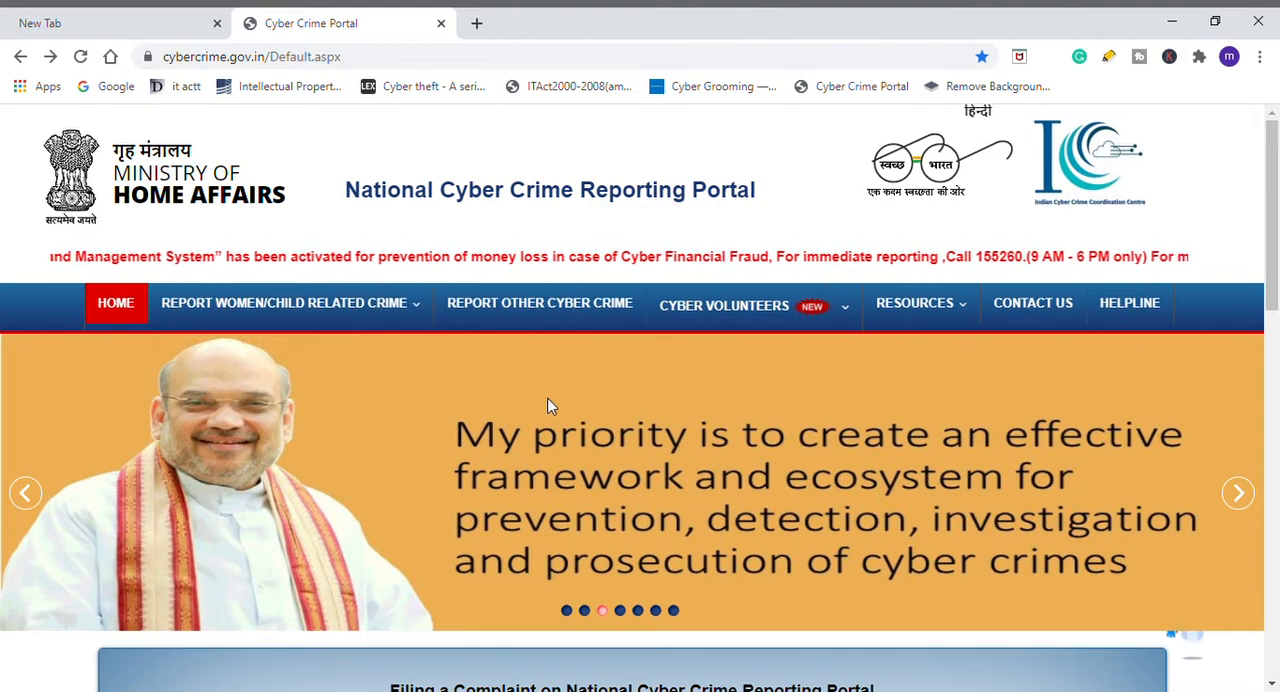
scroll(505, 253, "down", 2)
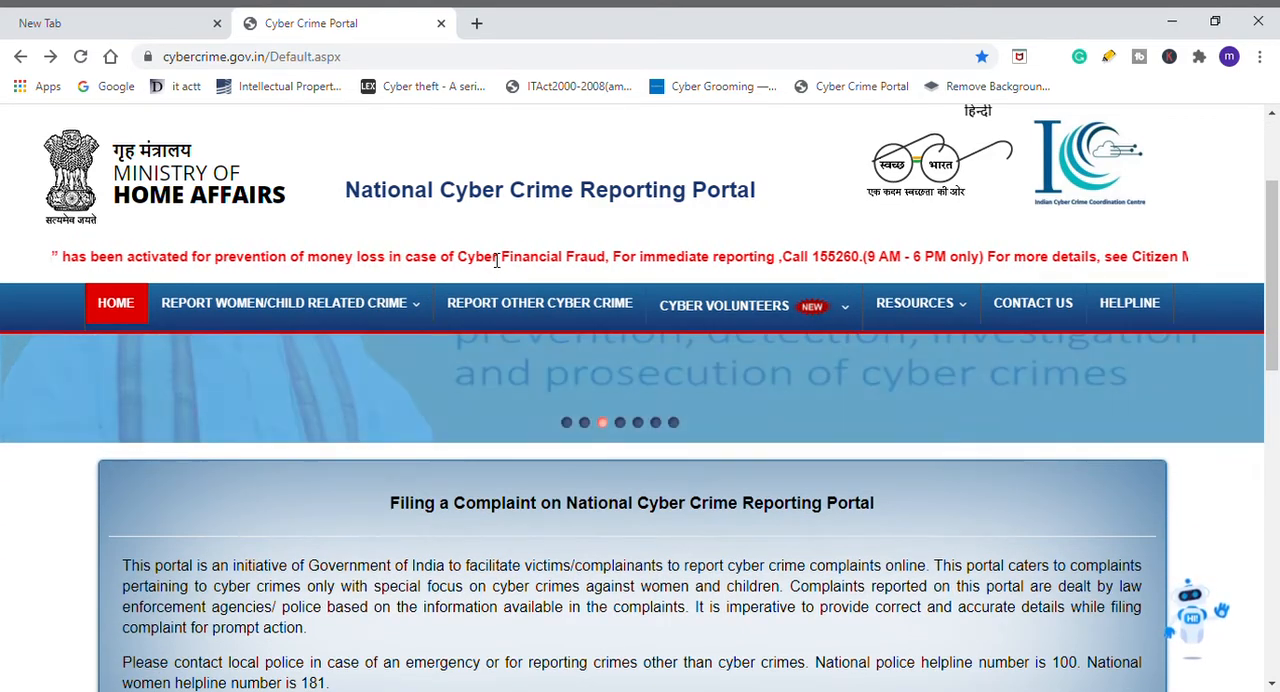
scroll(617, 222, "down", 1)
scroll(617, 222, "down", 3)
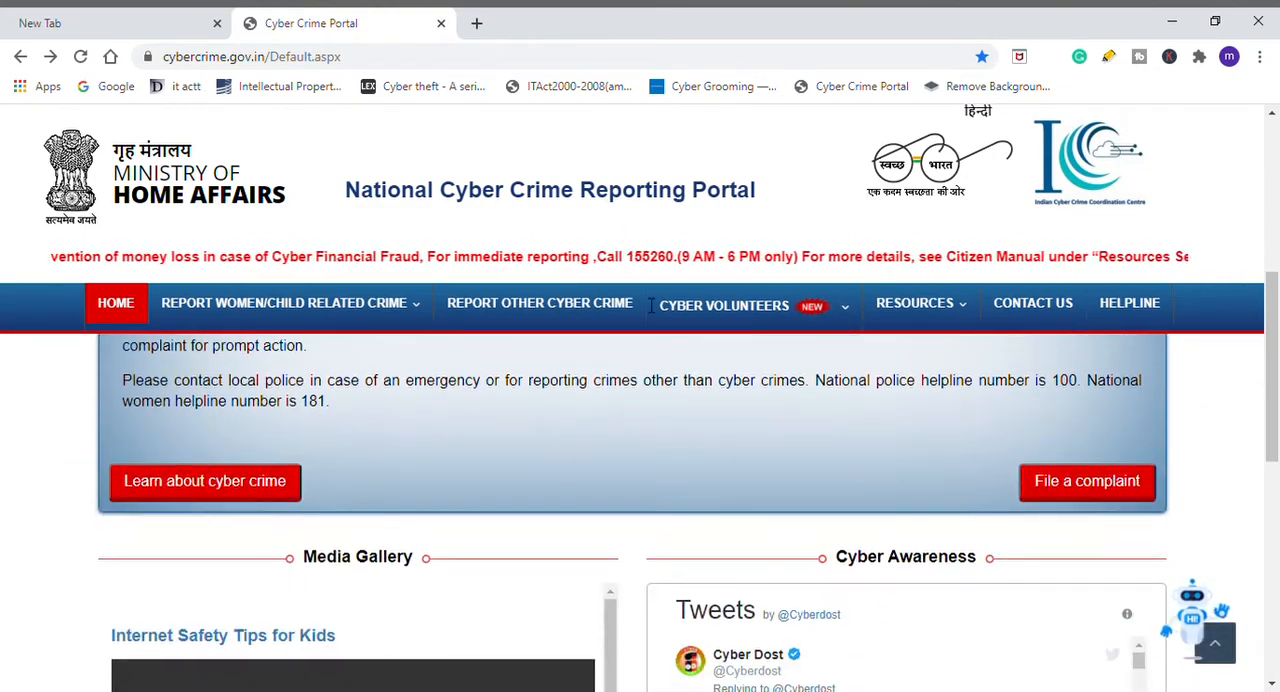
scroll(583, 431, "up", 2)
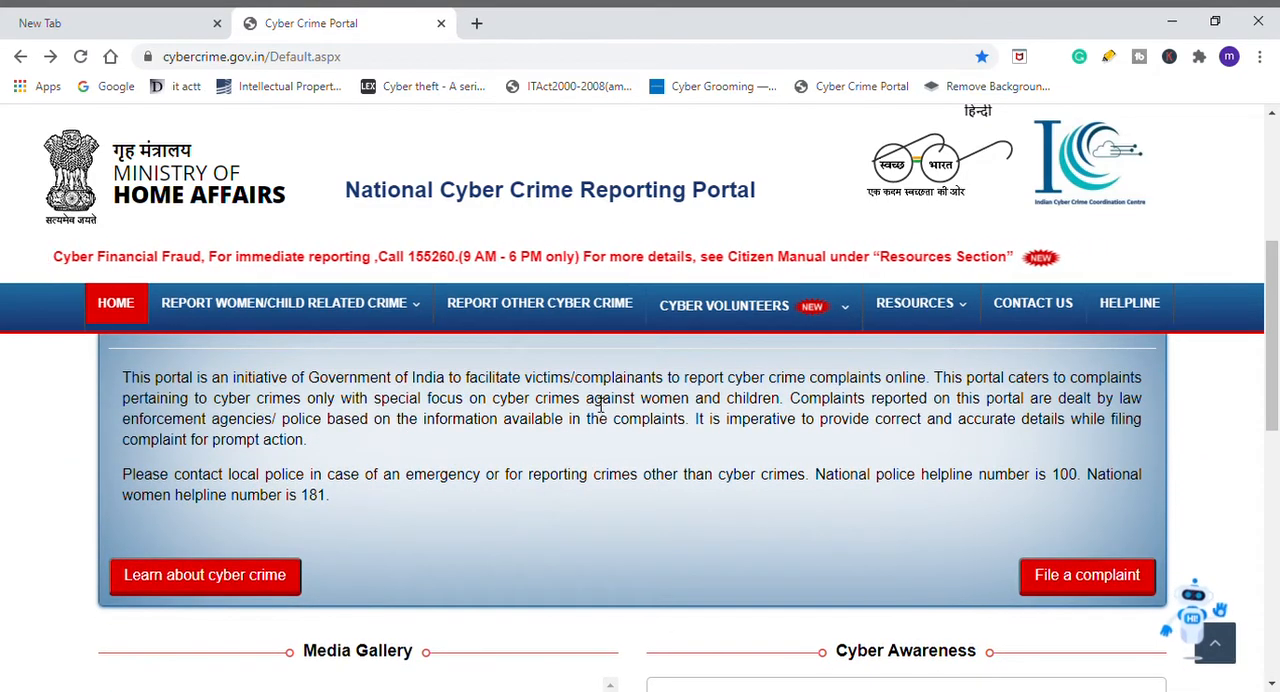
left_click(1090, 582)
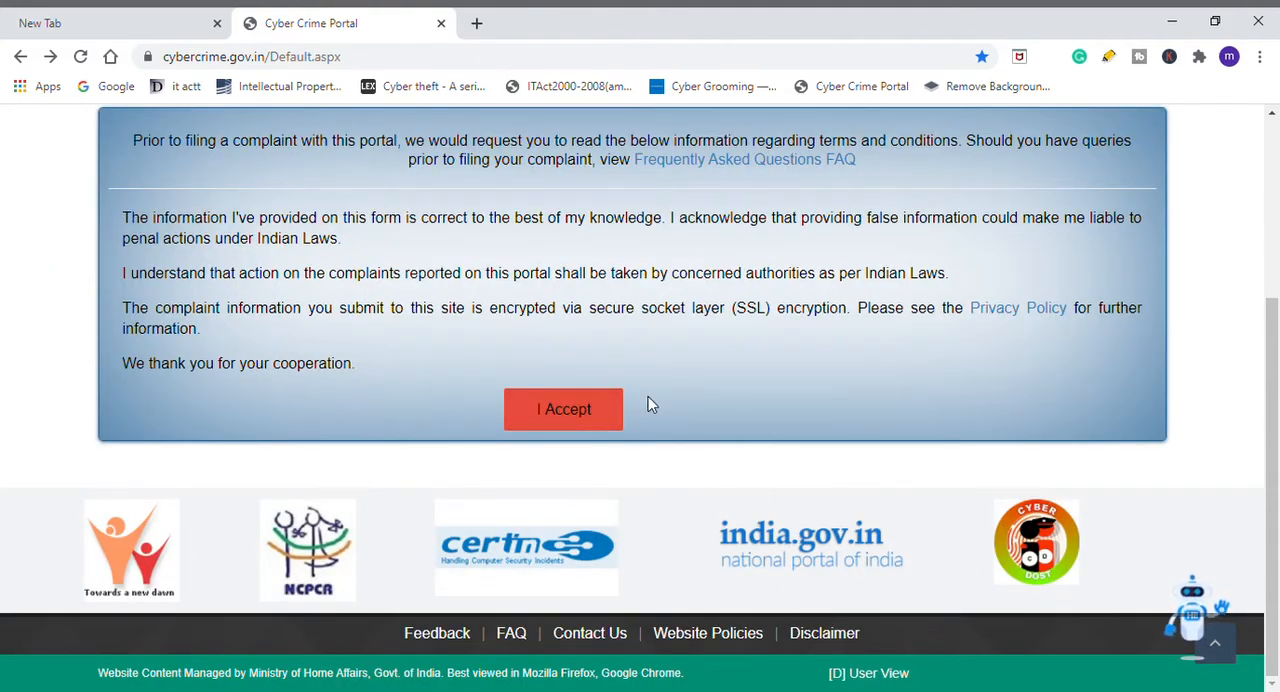
left_click(584, 418)
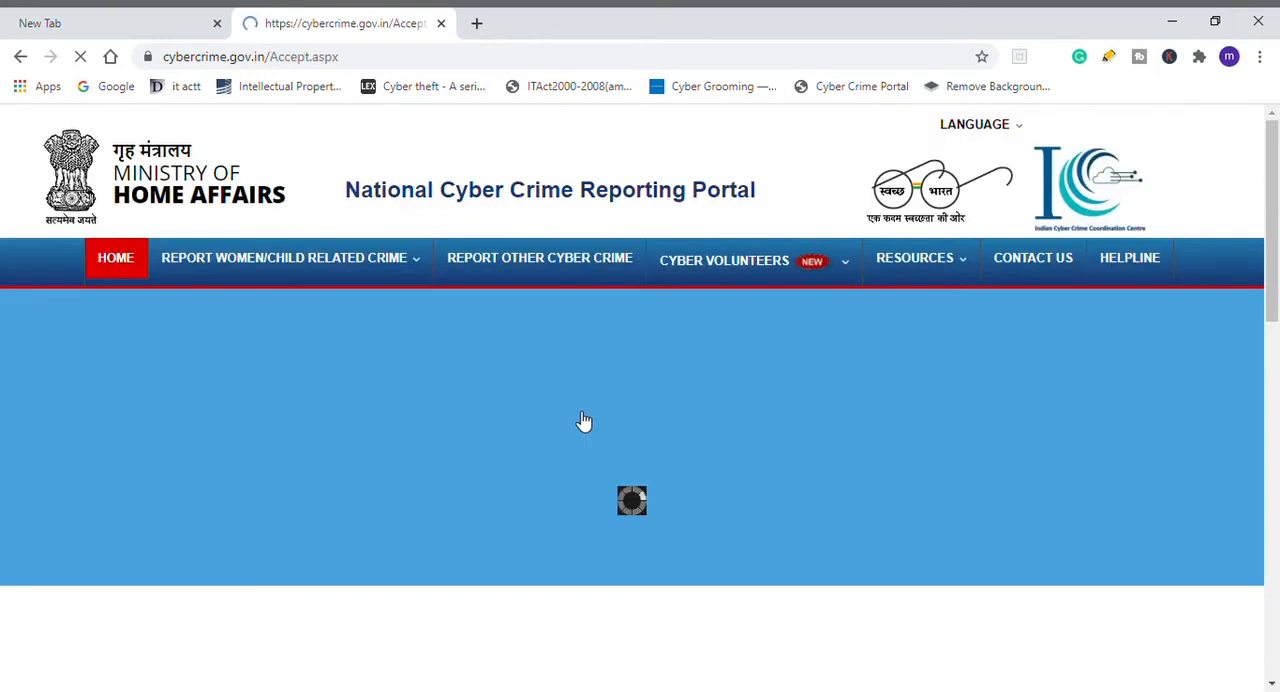
- Choose Report Other Cyber Crime as the type of complaint to open the citizen login form
scroll(761, 372, "down", 5)
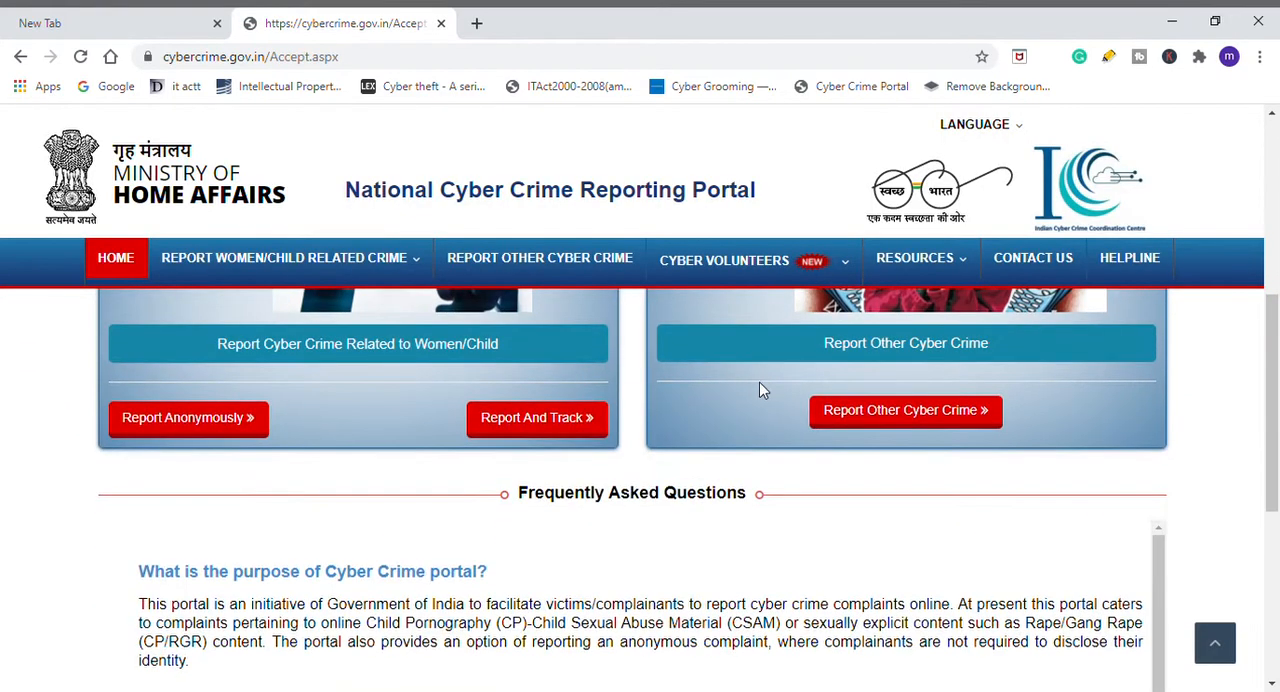
scroll(759, 382, "up", 2)
scroll(737, 431, "up", 2)
scroll(200, 575, "down", 2)
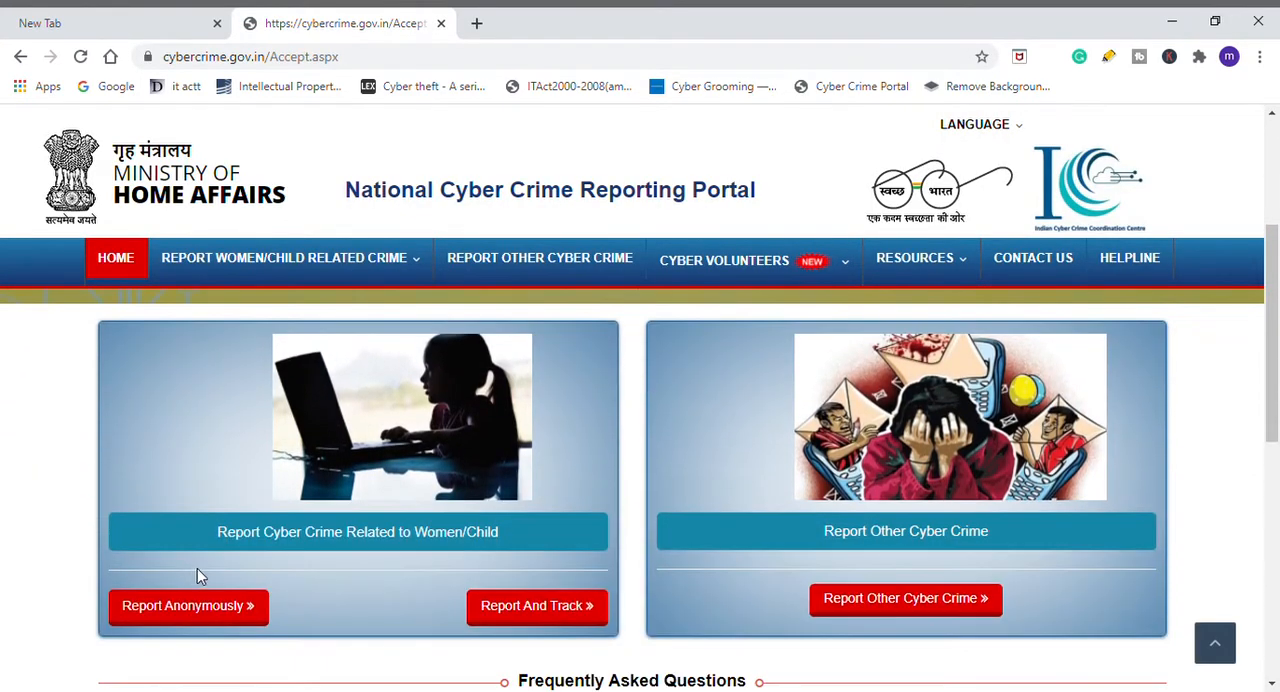
left_click(890, 607)
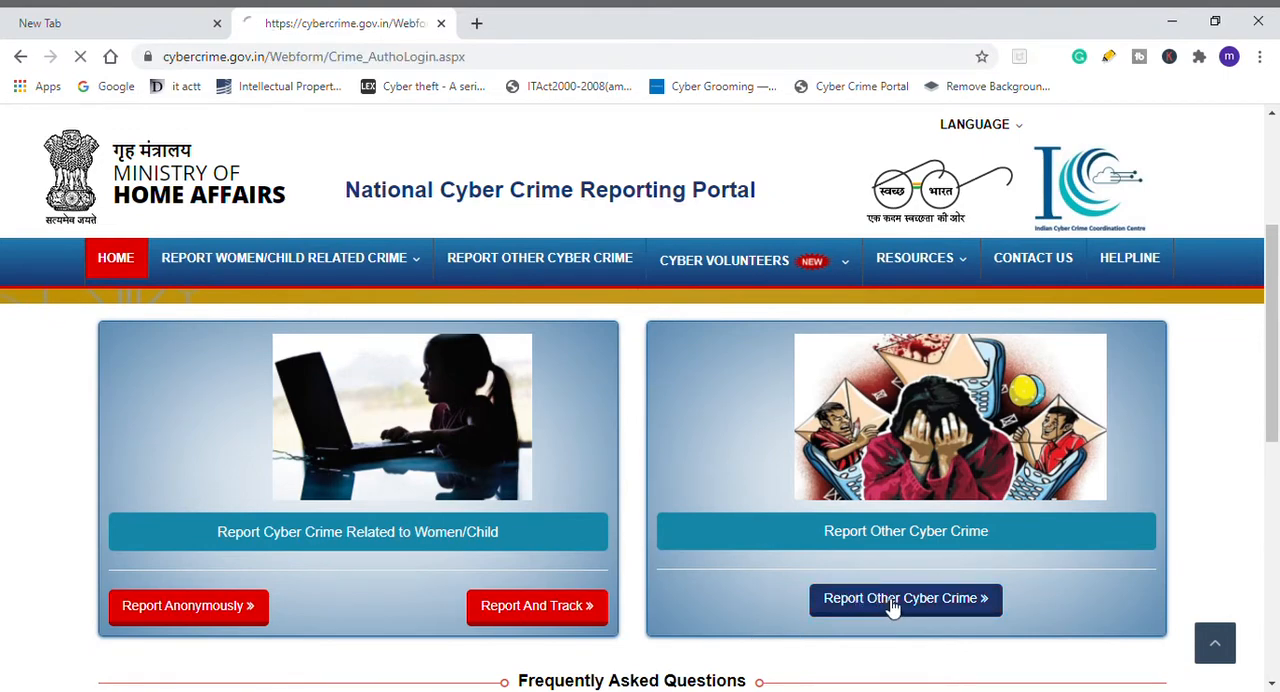
- Select RAJASTHAN as the state, fill in the login ID and mobile number, and request an OTP
scroll(873, 389, "down", 2)
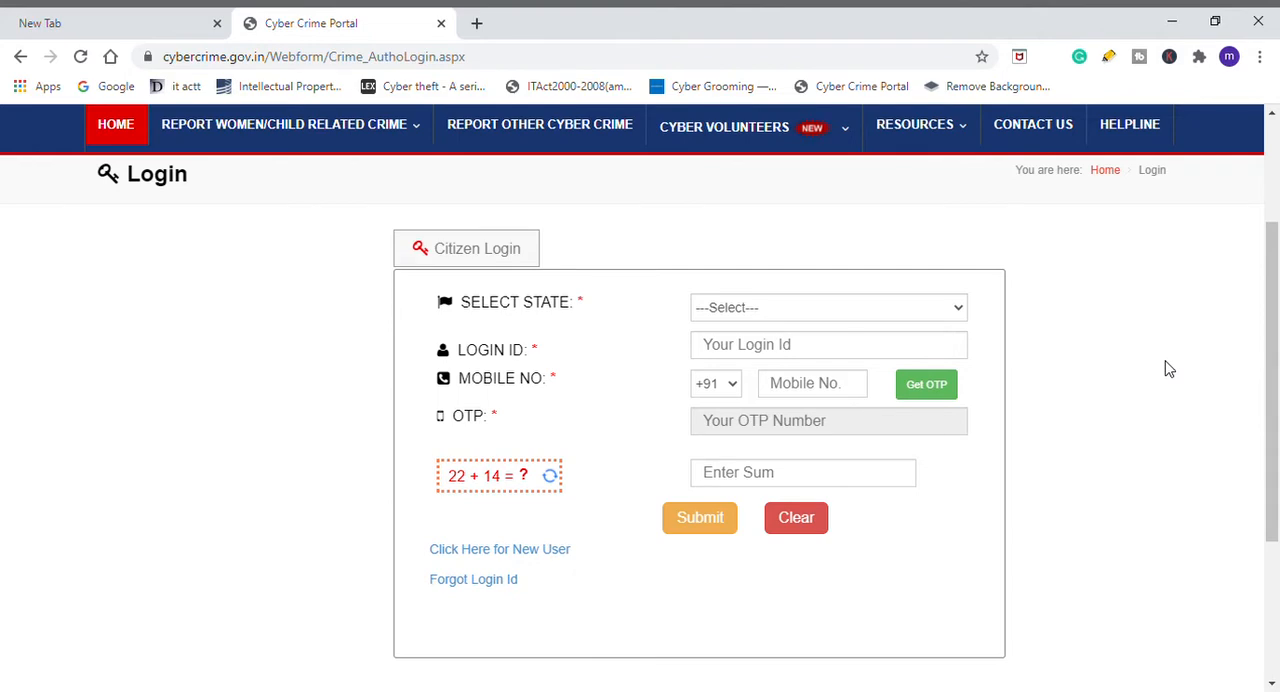
left_click(948, 308)
scroll(729, 403, "down", 2)
scroll(851, 294, "up", 2)
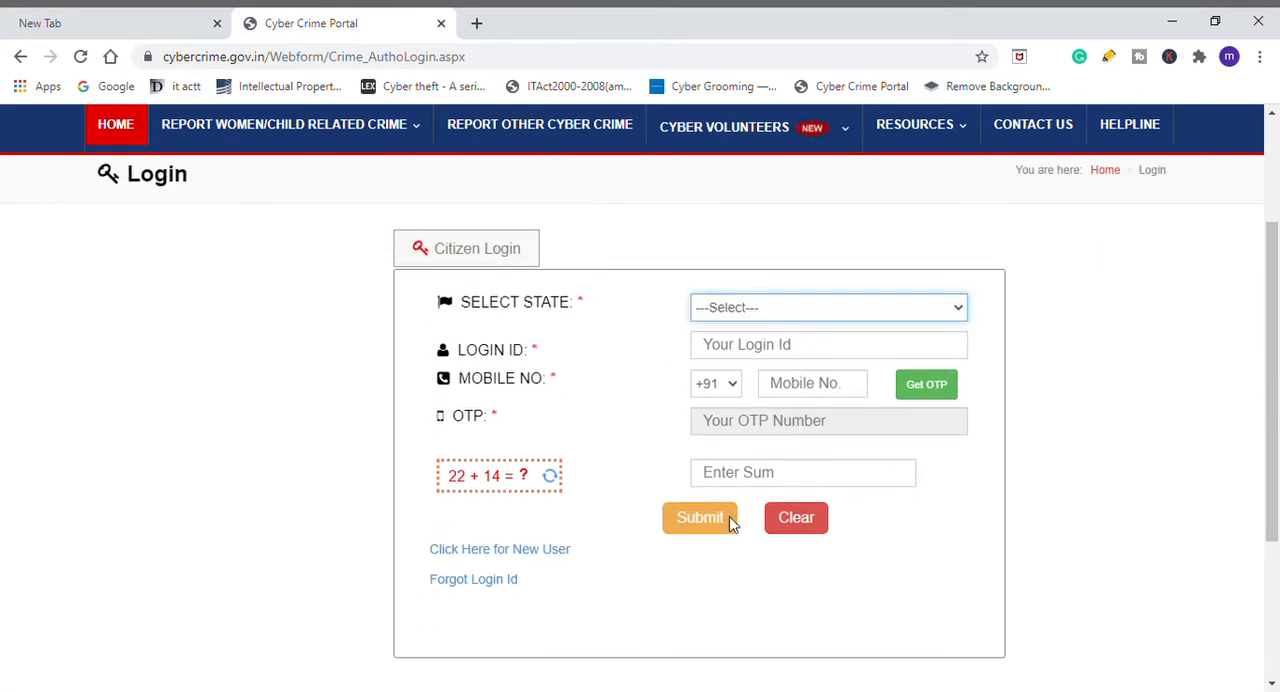
key("r")
left_click(814, 394)
left_click(820, 427)
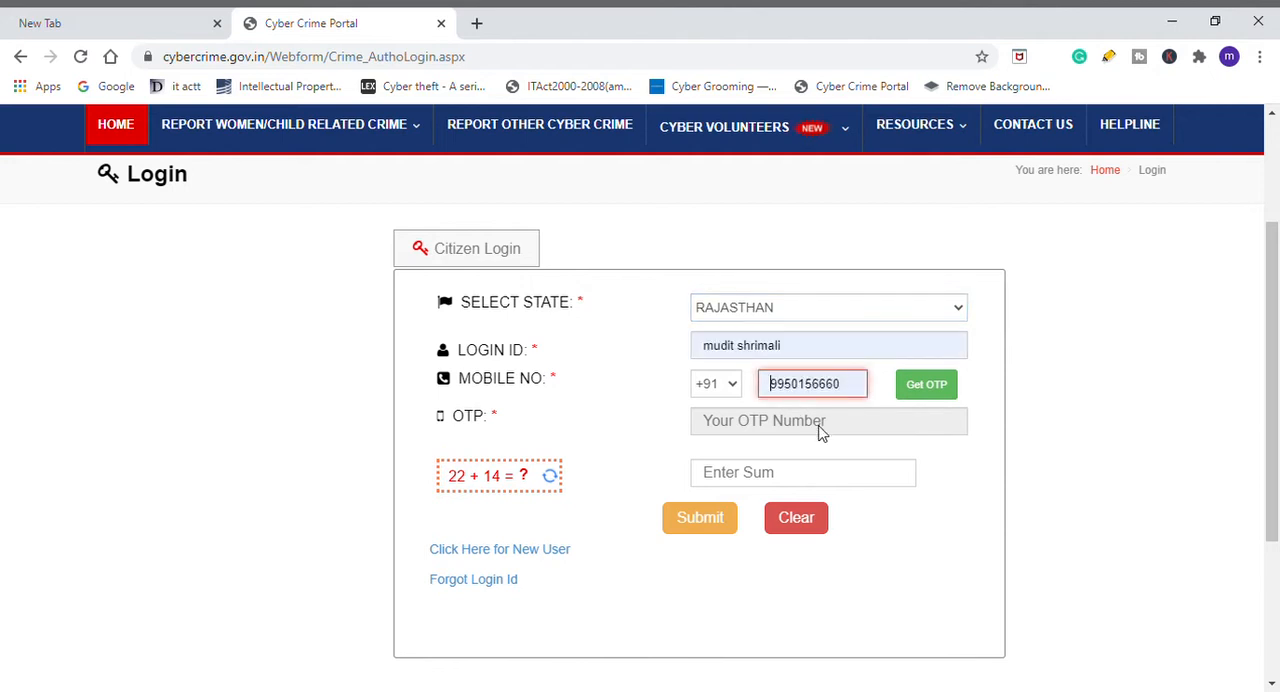
left_click(940, 392)
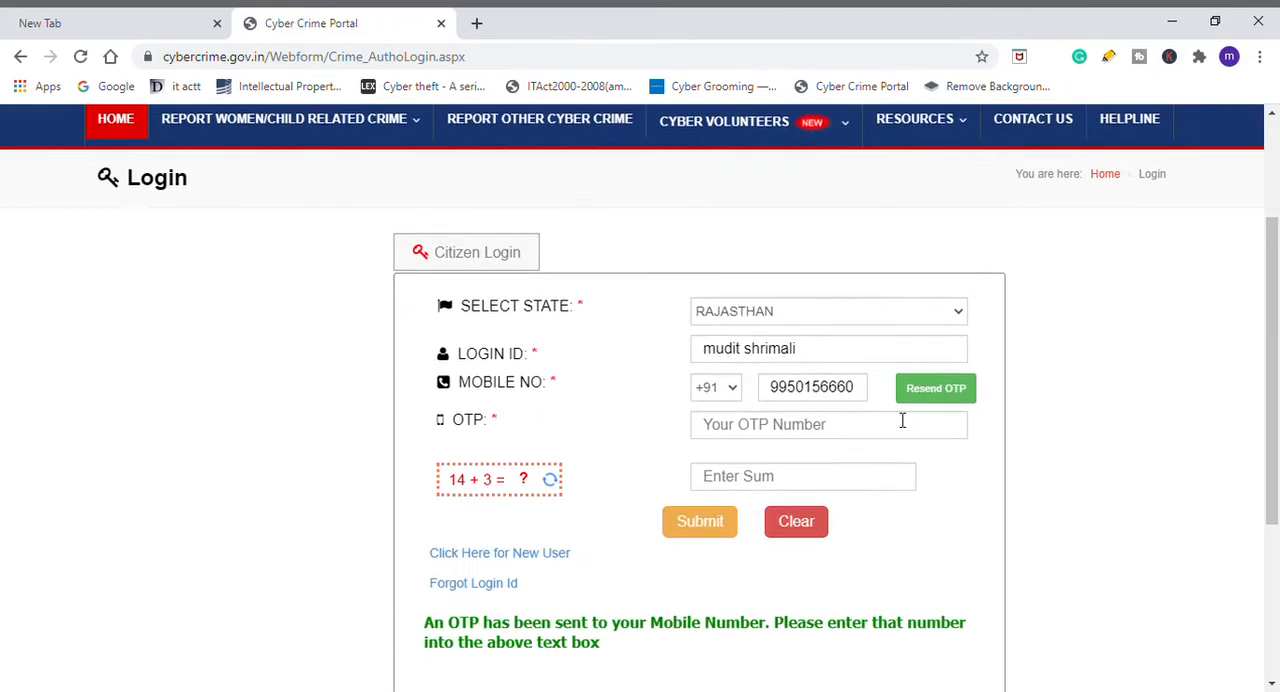
- Enter the received OTP, answer the sum check, and submit the citizen login
scroll(912, 422, "down", 2)
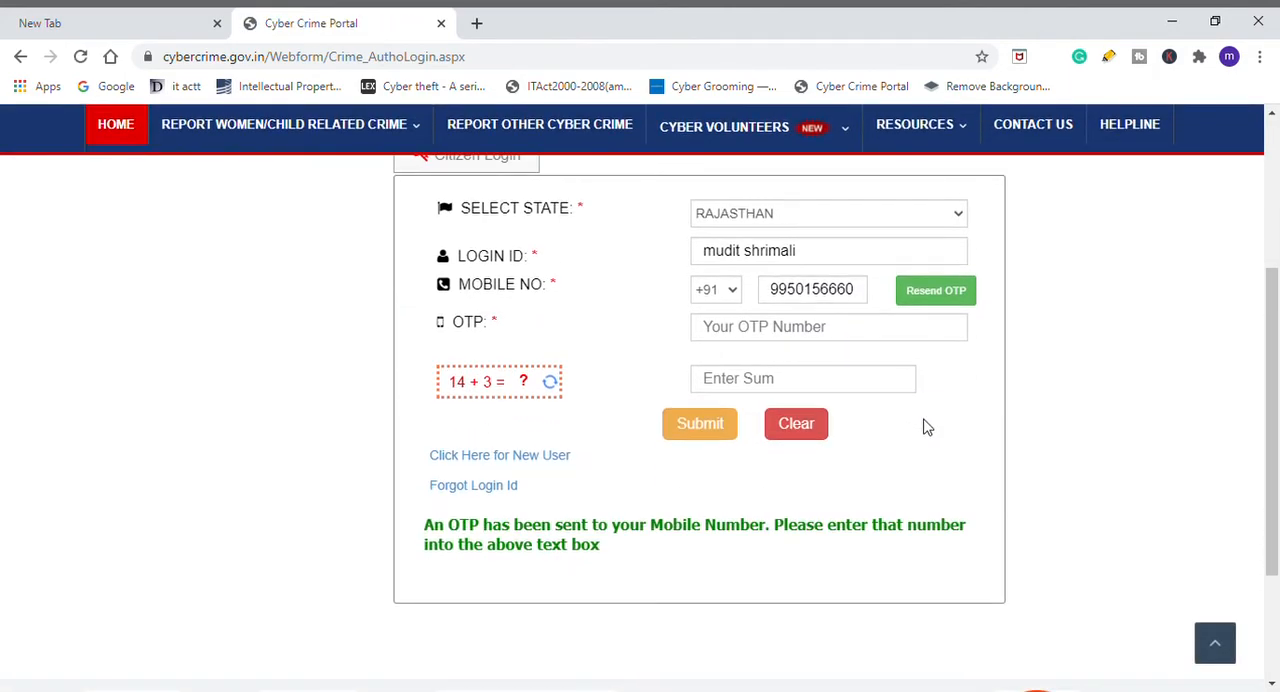
left_click(830, 340)
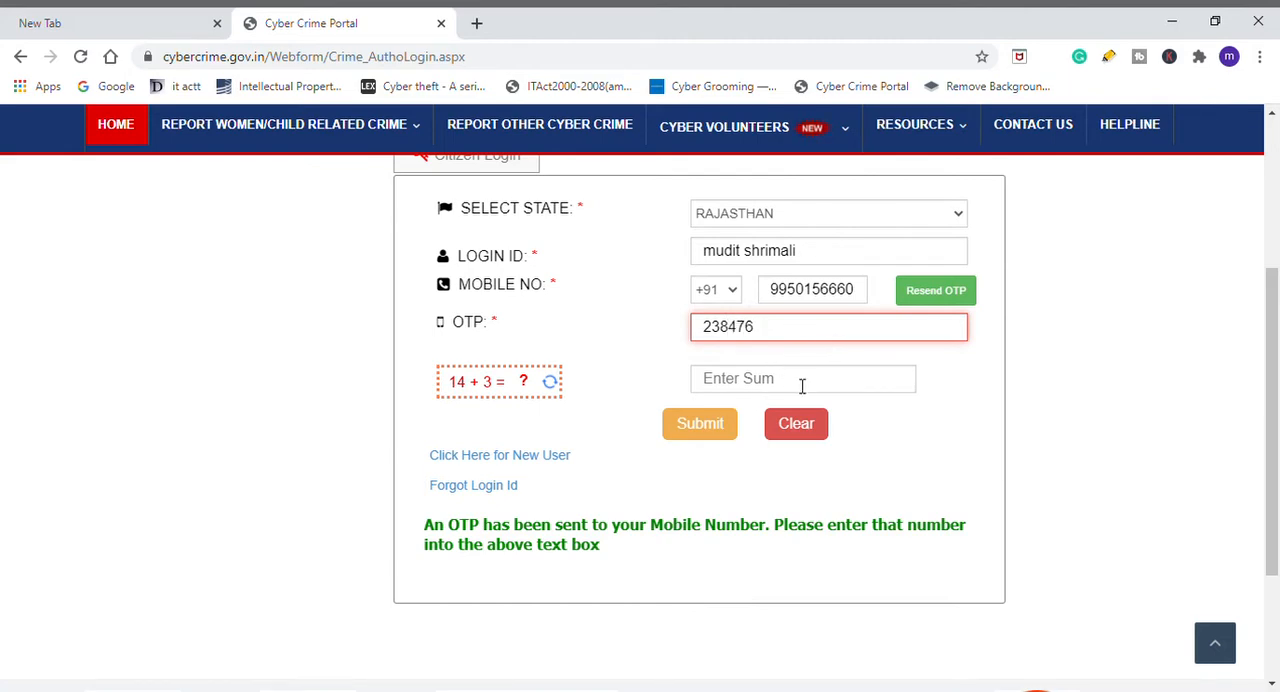
left_click(802, 386)
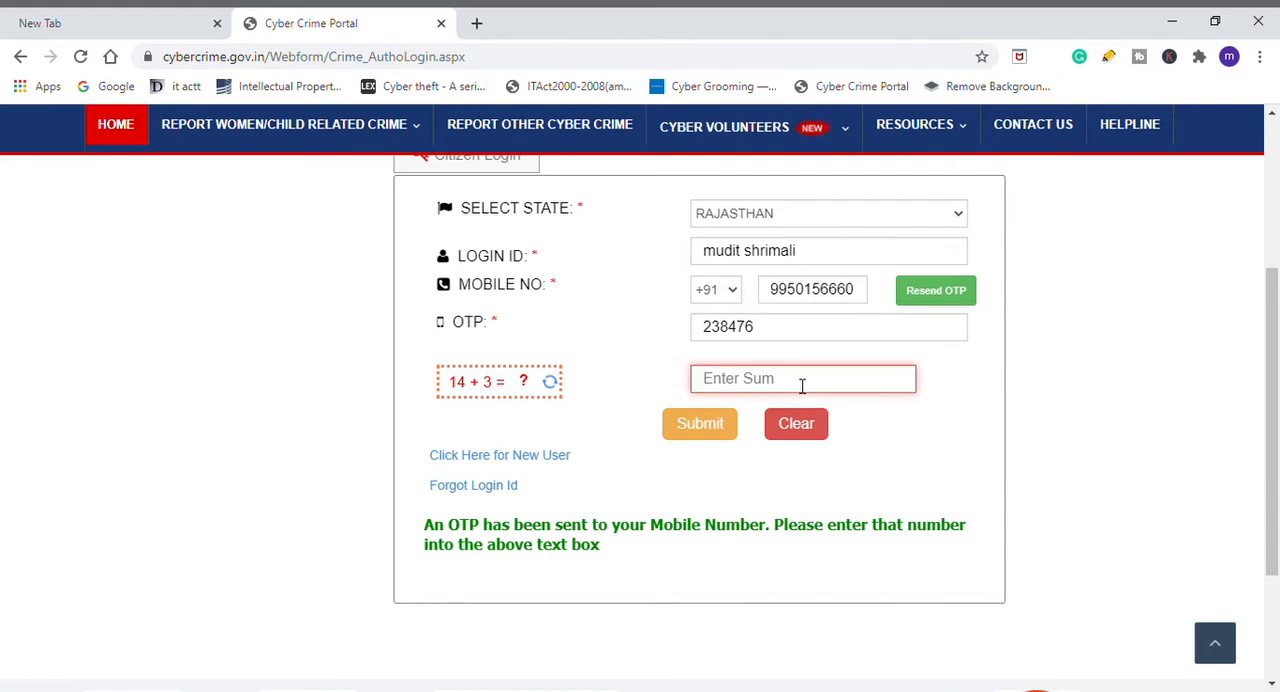
type("17")
left_click(726, 433)
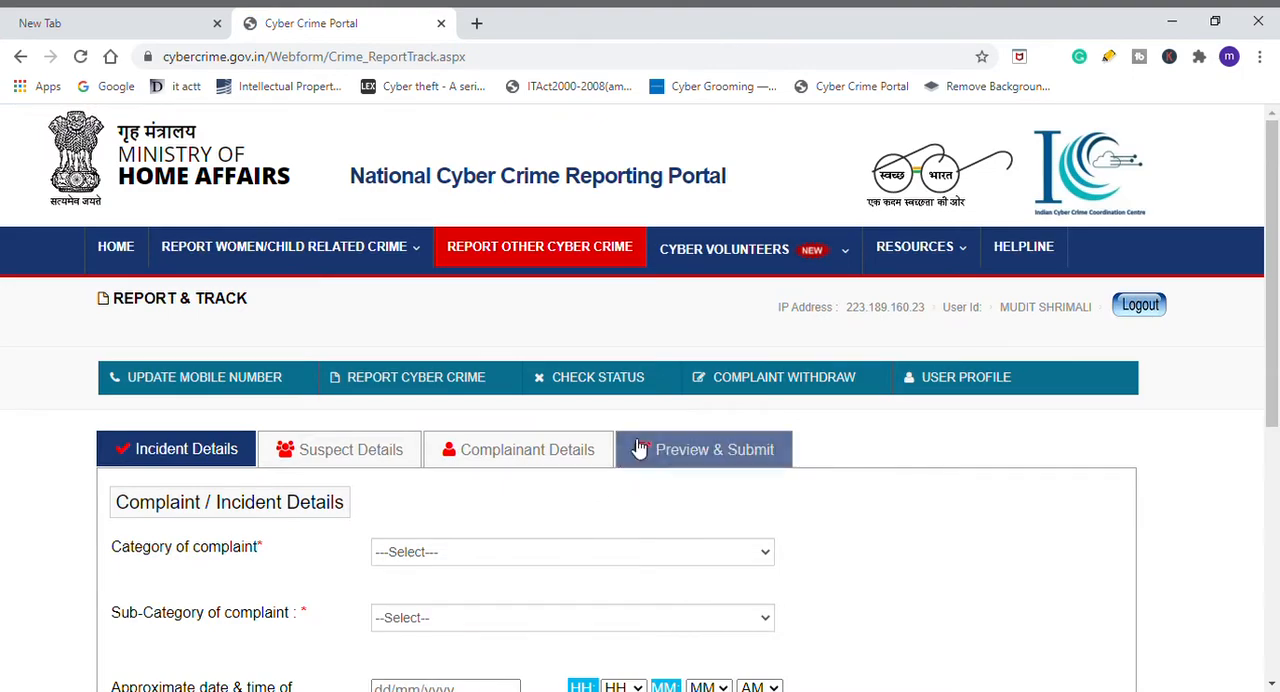
- Examine the fields of the Complaint / Incident Details form
scroll(652, 440, "down", 2)
scroll(1085, 352, "down", 1)
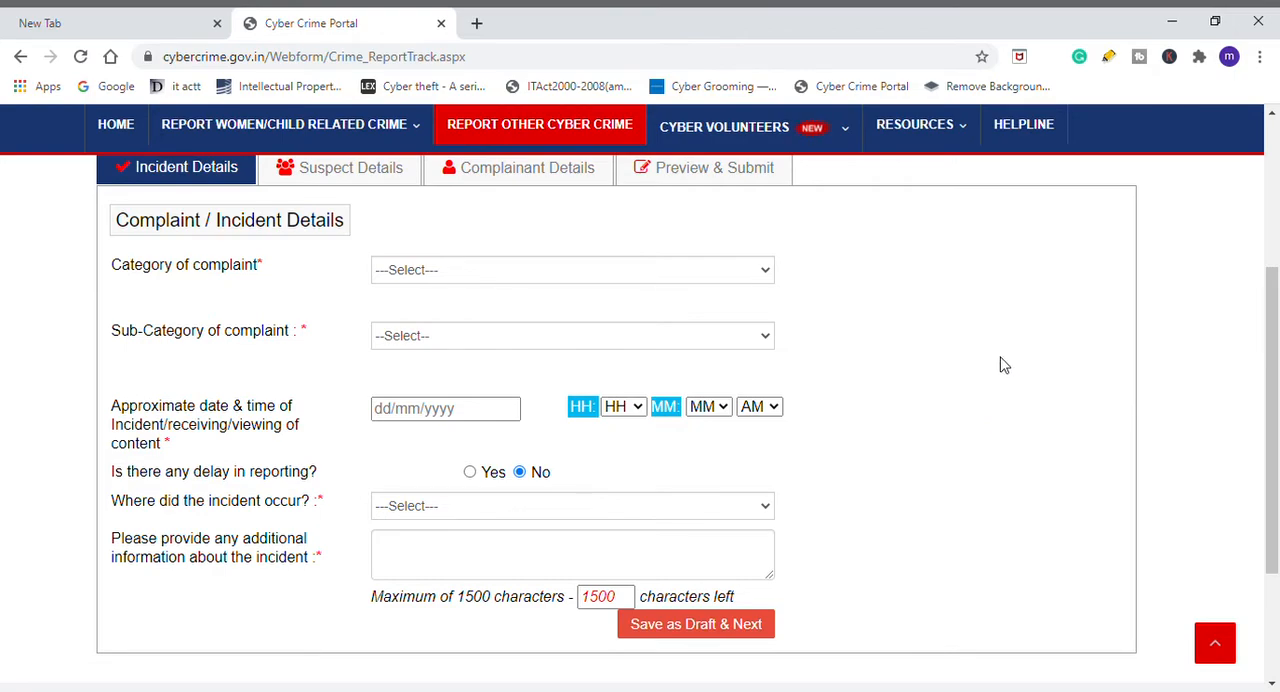
scroll(1000, 362, "up", 2)
scroll(996, 362, "down", 3)
scroll(996, 370, "up", 2)
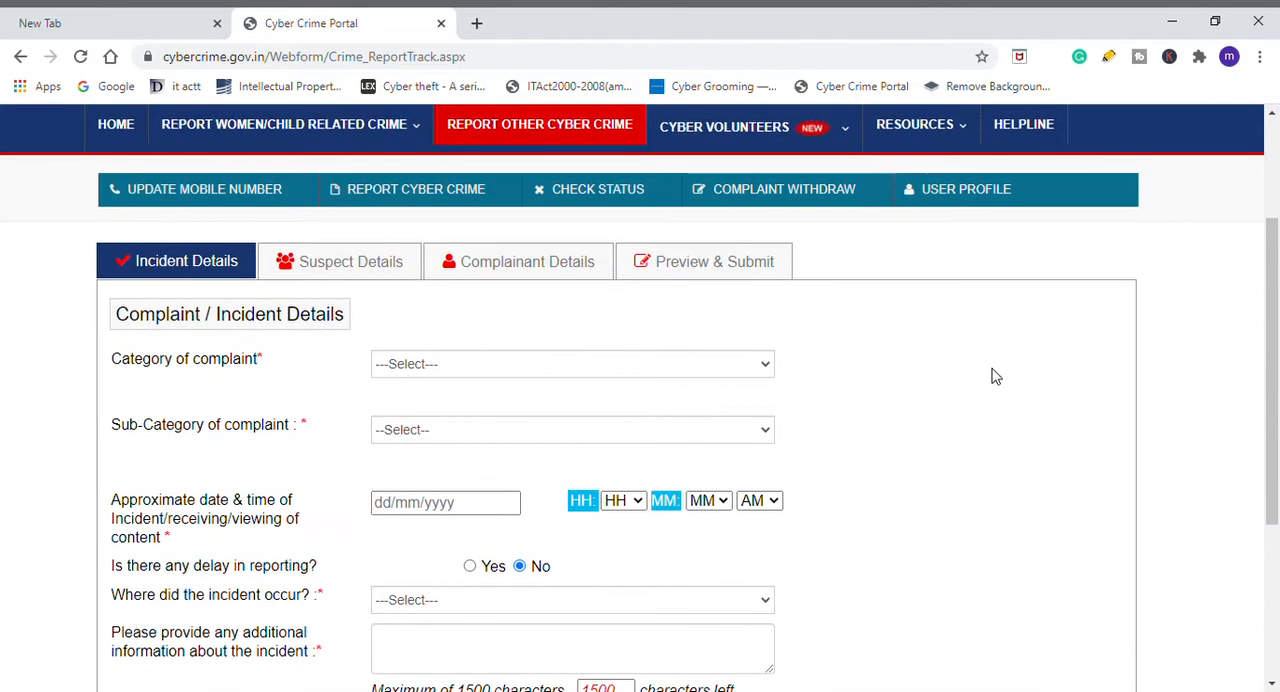
- Set the complaint category to Online and Social Media Related Crime and the sub-category to Cyber Bullying / Stalking / Sexting
scroll(996, 376, "down", 1)
left_click(740, 279)
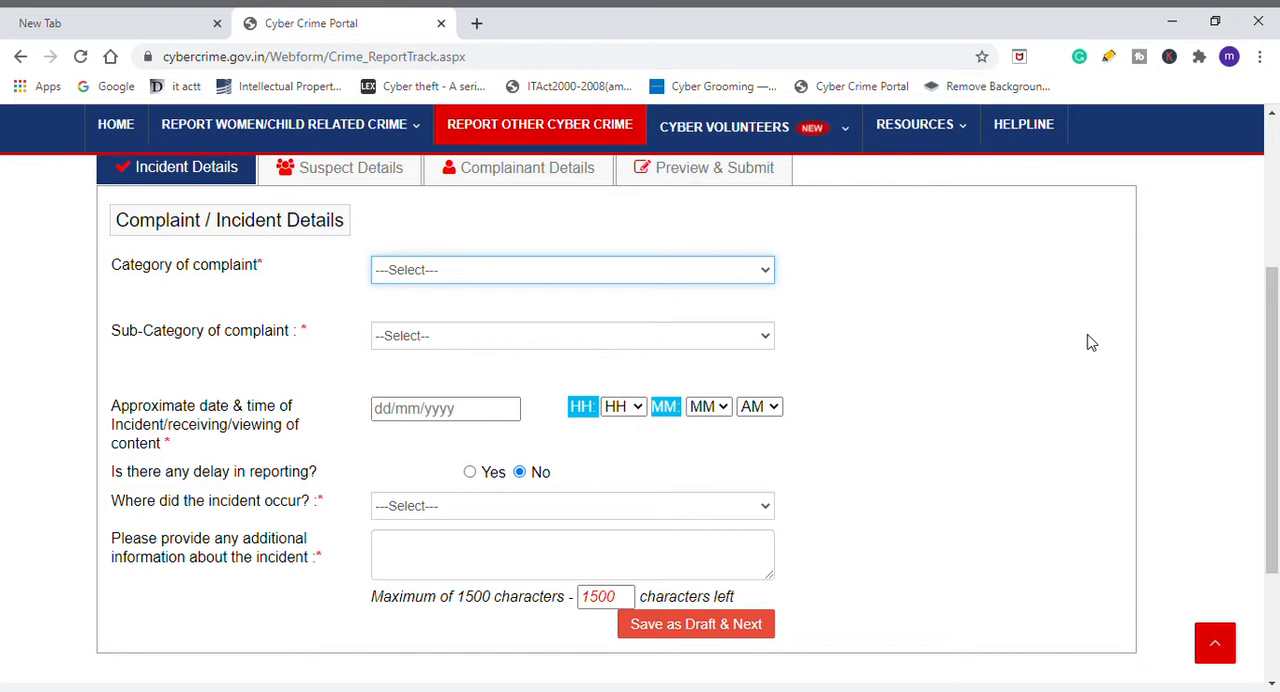
left_click(586, 321)
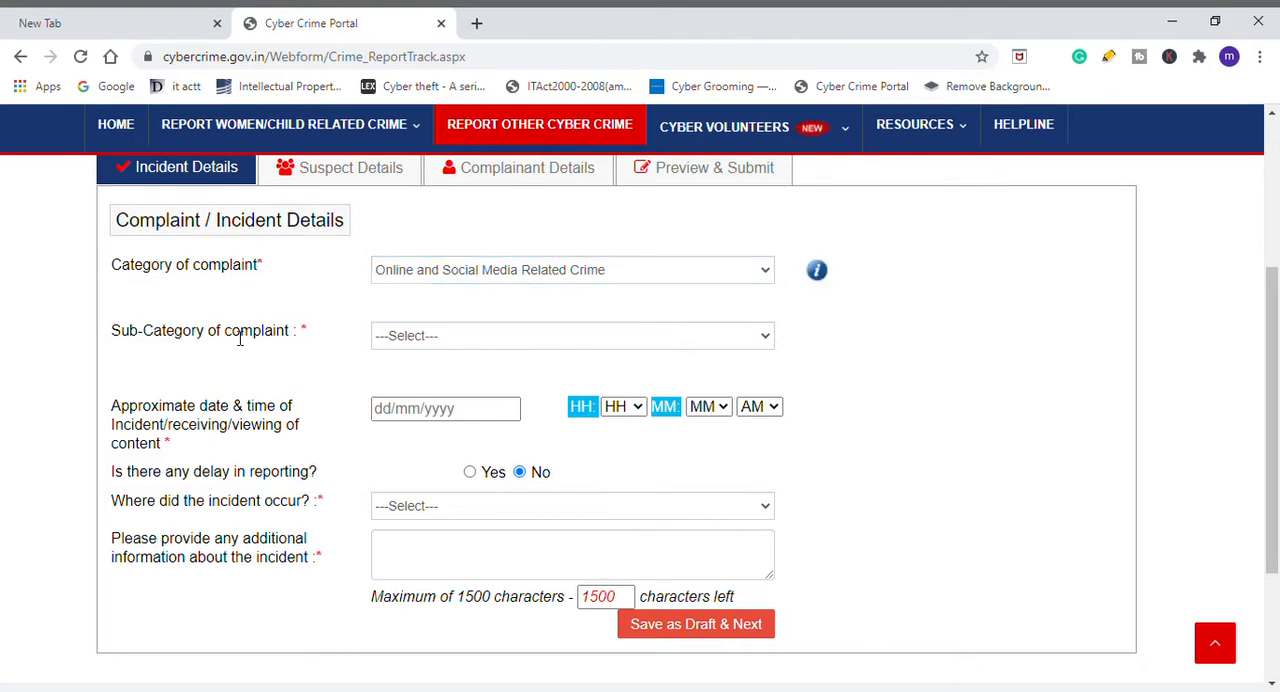
left_click(703, 346)
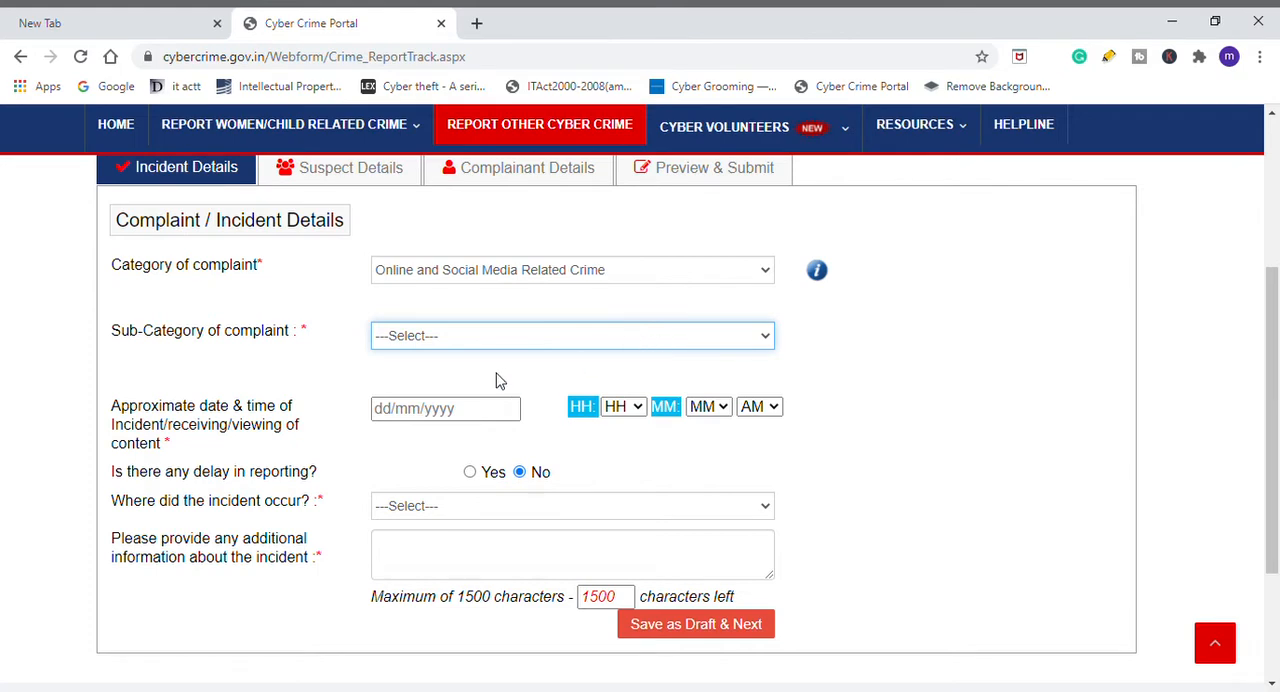
left_click(437, 402)
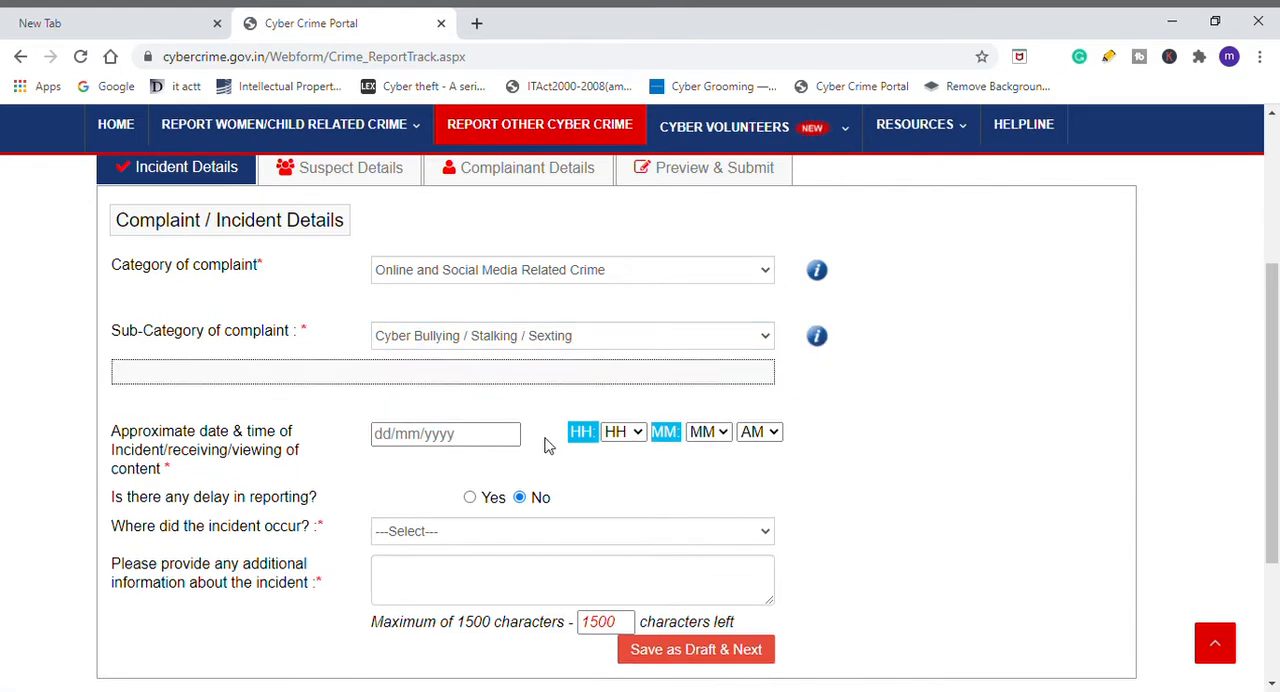
- Set the approximate incident date to 16/11/2020 and the time to 05:06 PM
scroll(340, 434, "down", 1)
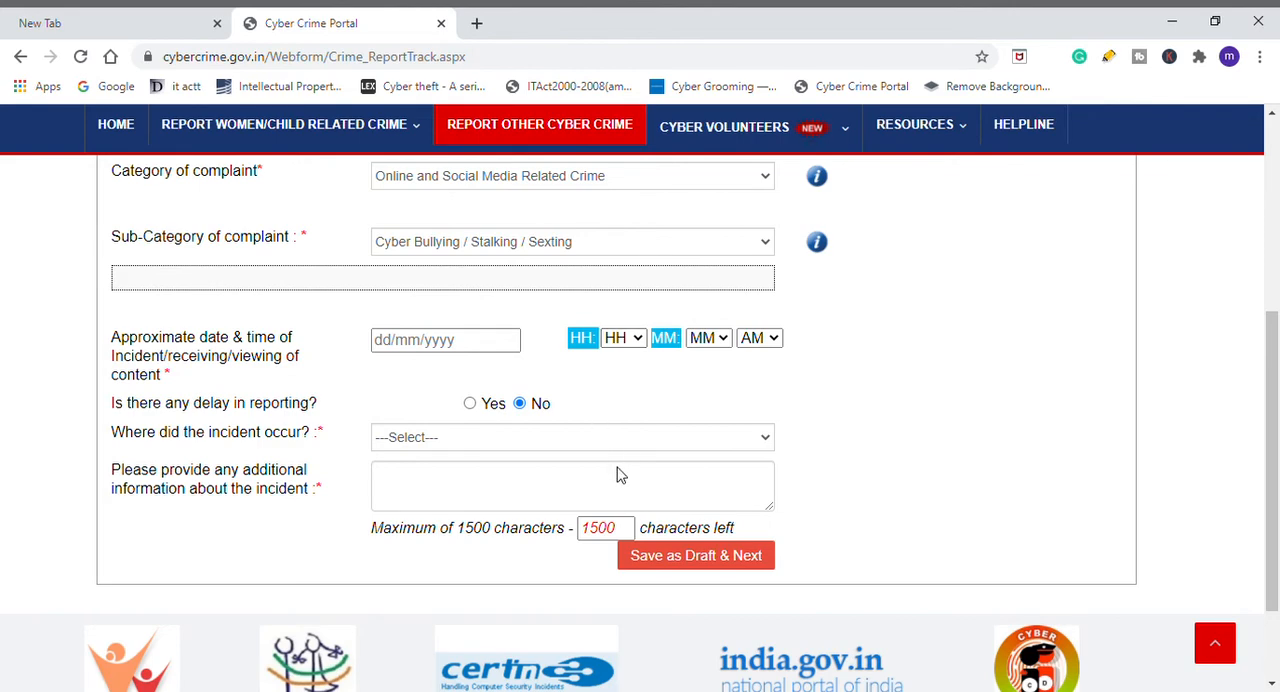
left_click(428, 350)
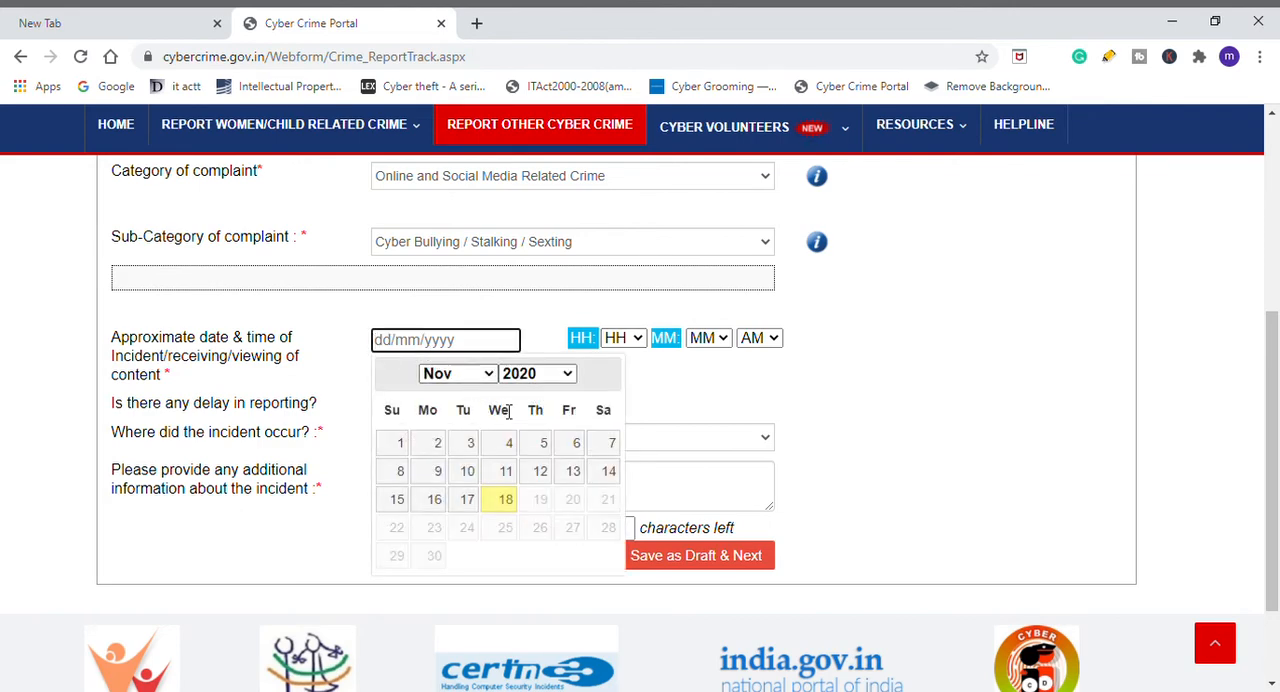
left_click(434, 507)
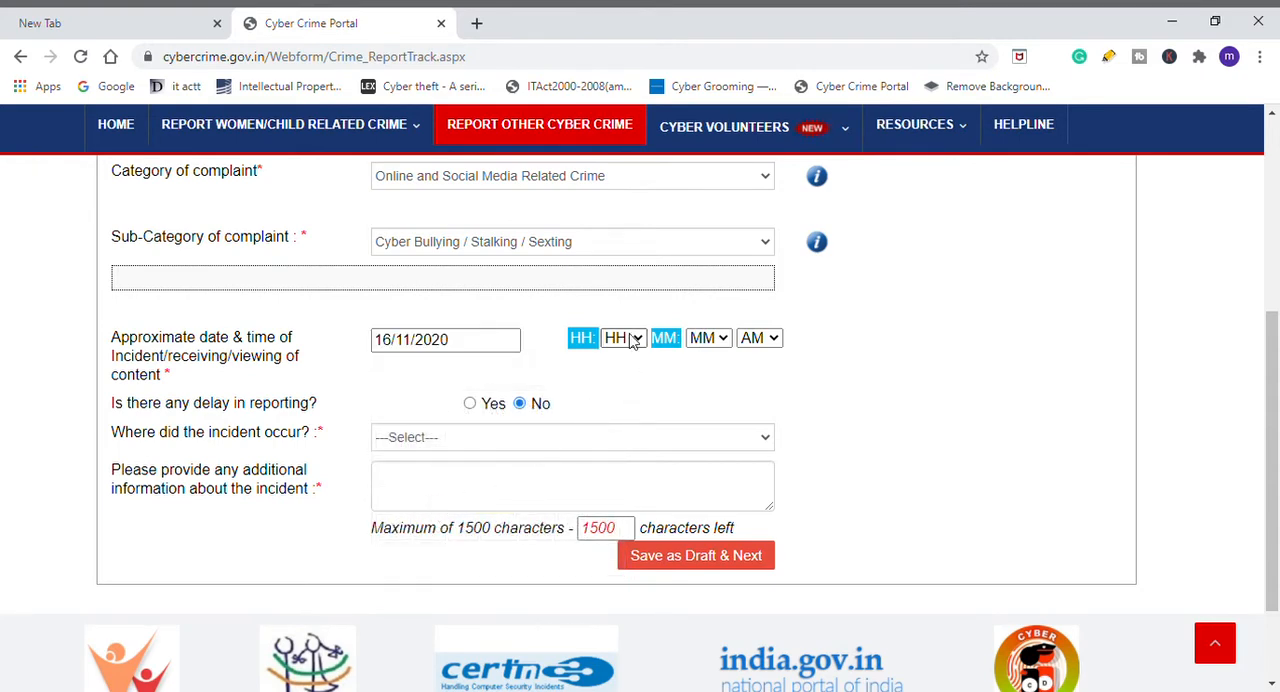
left_click(620, 339)
left_click(620, 476)
left_click(712, 339)
left_click(712, 493)
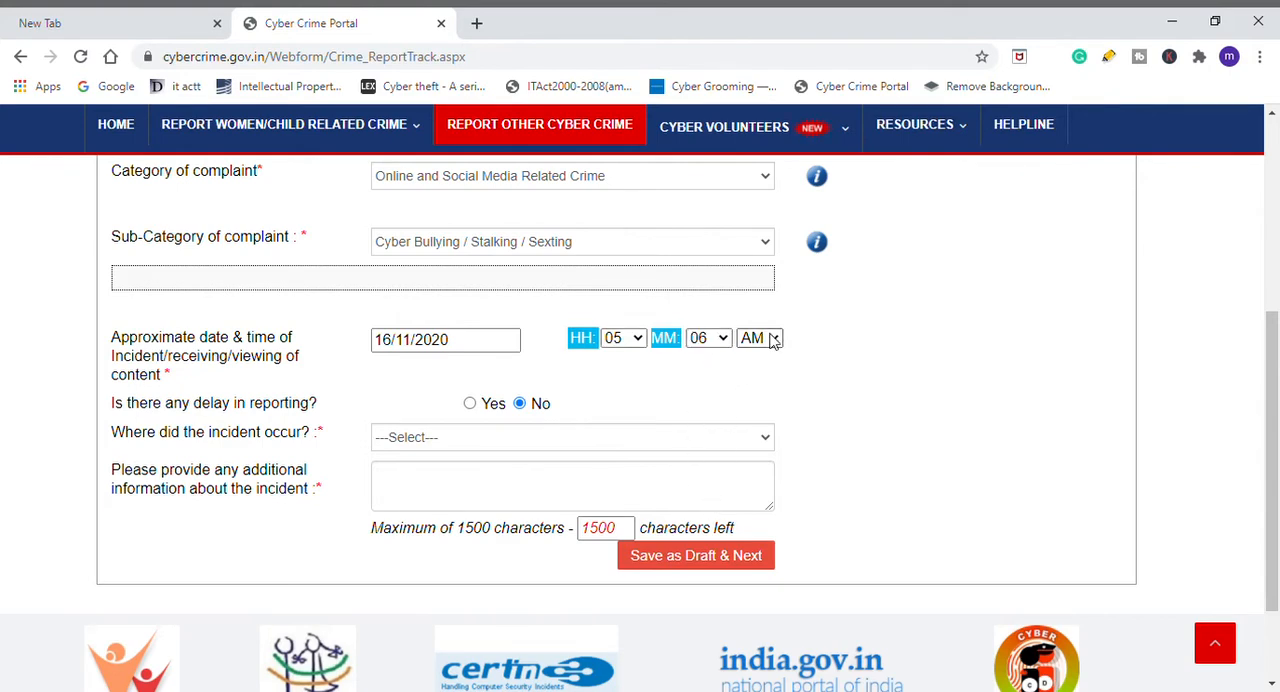
left_click(762, 387)
- Choose Twitter as the place where the incident occurred and enter cyberlawsuppor1 as the Twitter handle
left_click(452, 441)
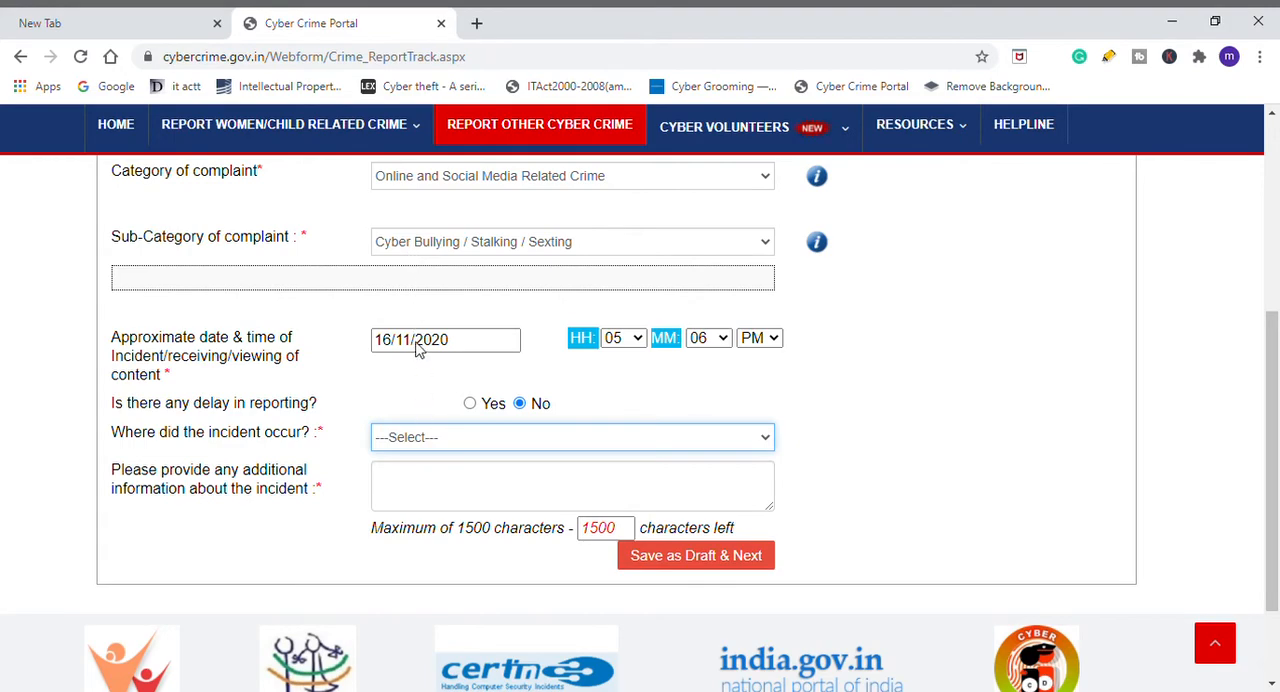
left_click(408, 299)
scroll(297, 386, "down", 2)
scroll(317, 363, "up", 1)
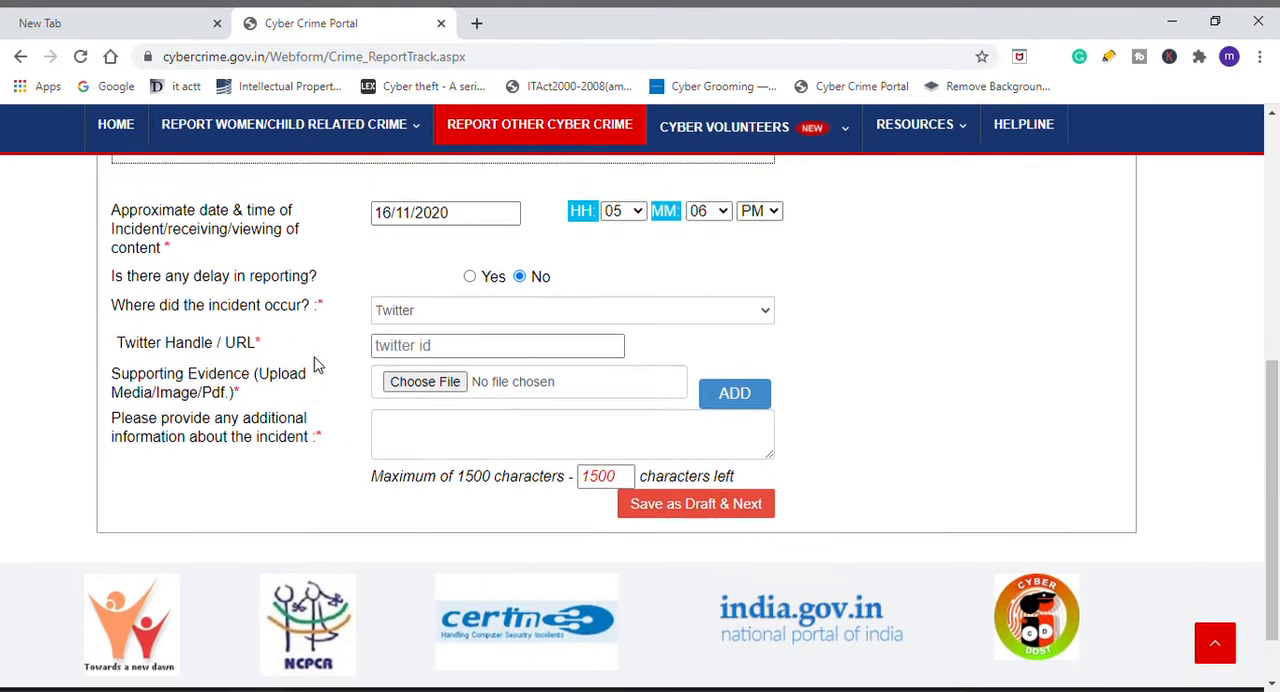
left_click(502, 390)
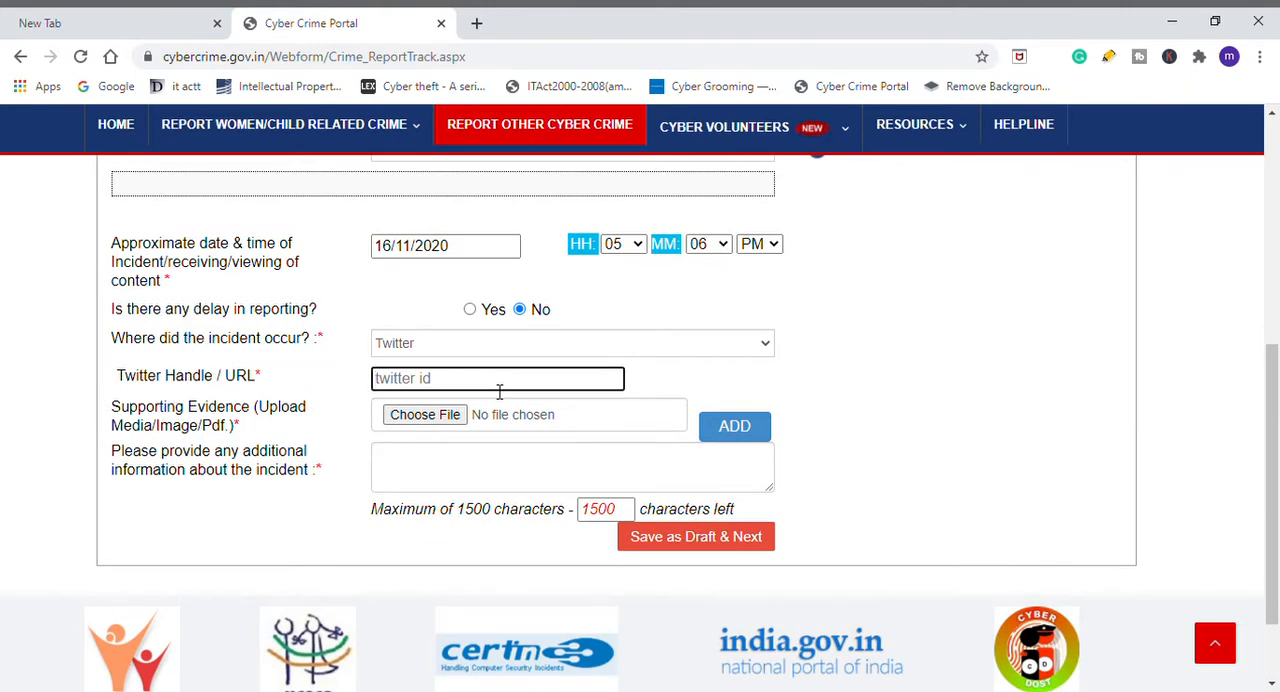
type("cyberlawsuppor")
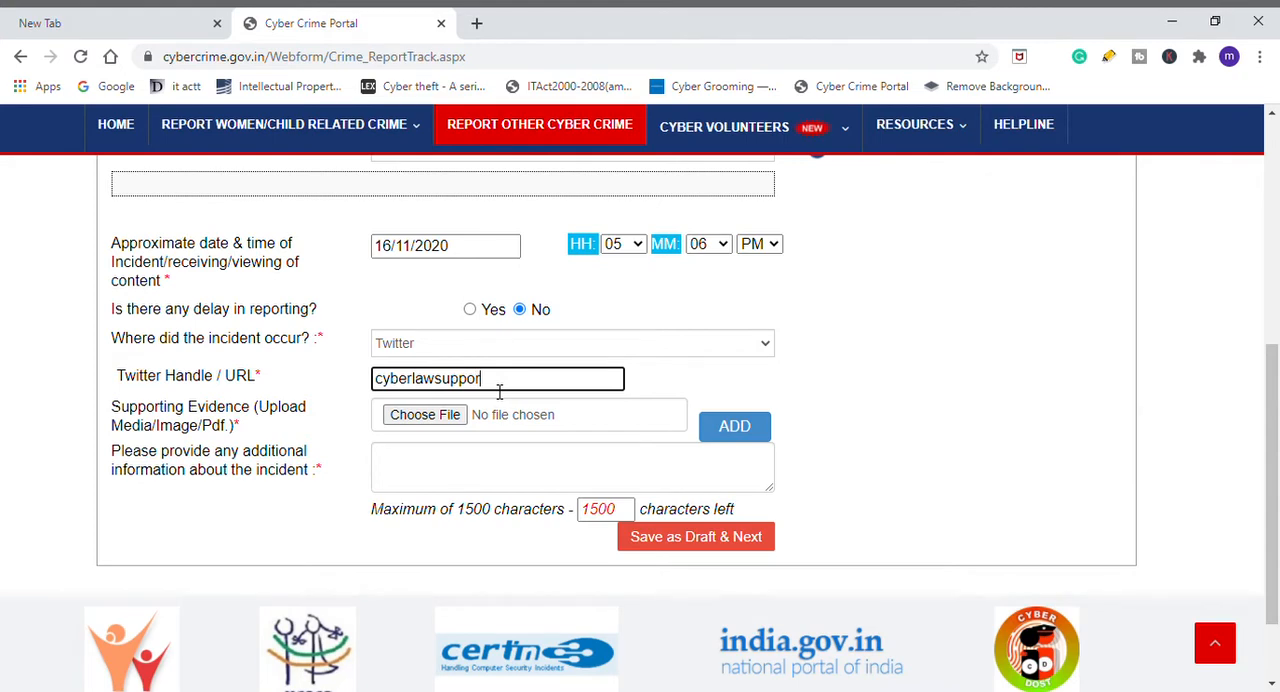
type("t")
- Attach the image twitter-homepage-test.0.1462601931.0.jpg as supporting evidence and add the Twitter entry to the complaint
left_click(455, 420)
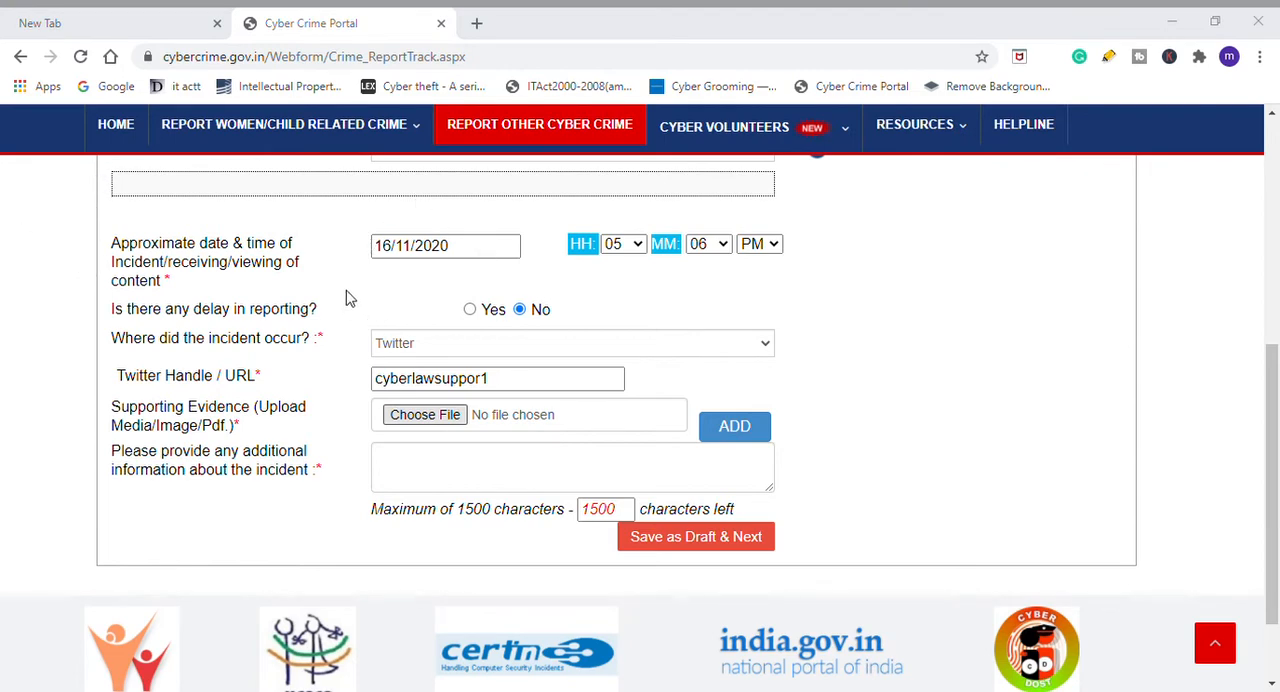
double_click(482, 433)
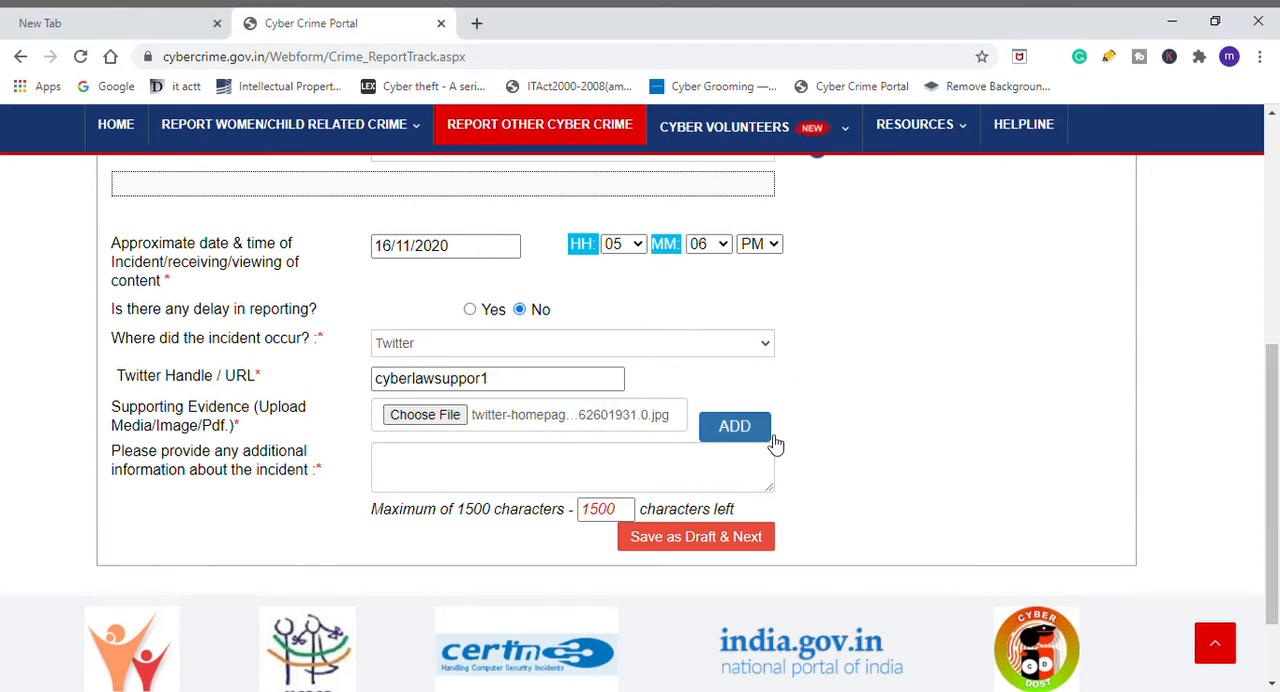
left_click(768, 428)
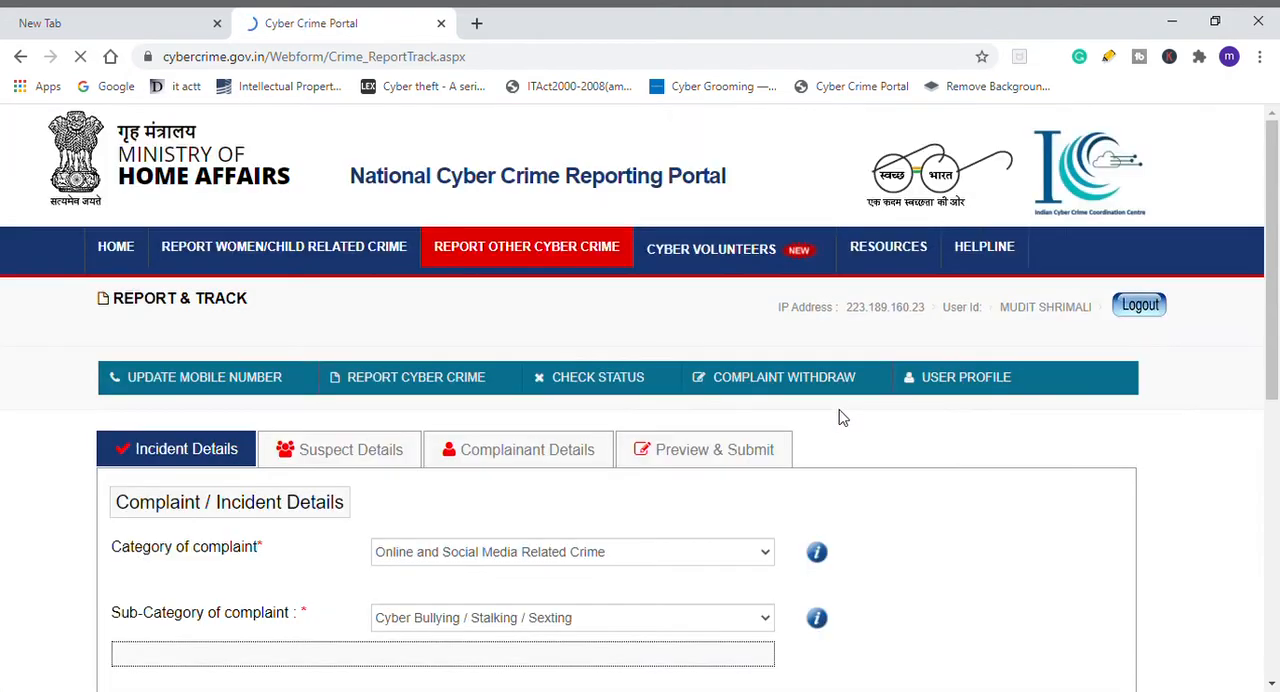
- Fill the additional information about the incident with random placeholder text and try to save the incident details as a draft
scroll(840, 416, "down", 3)
scroll(843, 421, "down", 3)
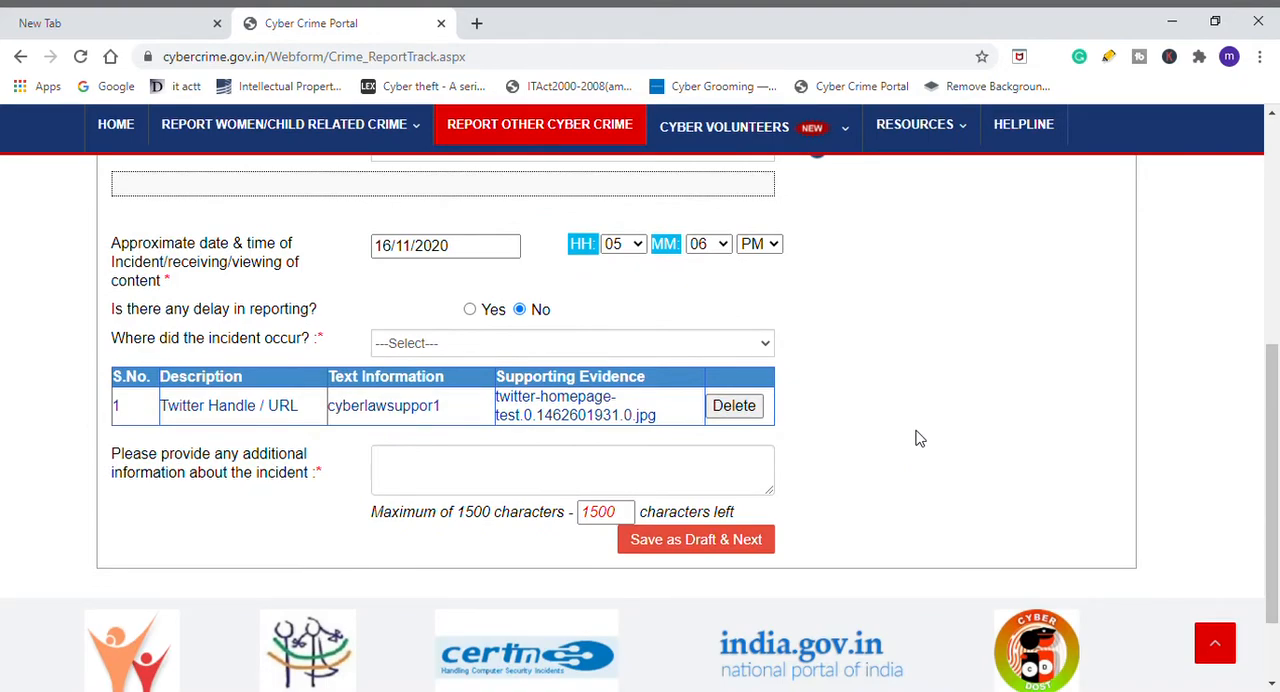
scroll(860, 433, "down", 2)
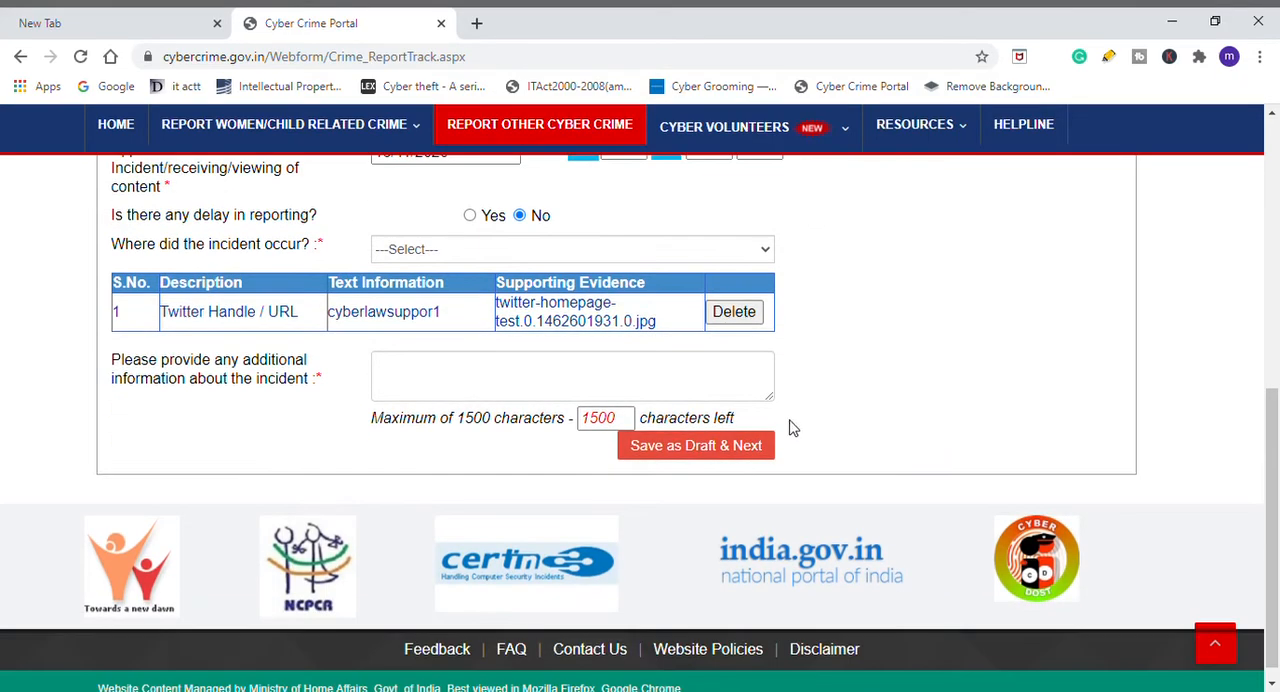
left_click(500, 370)
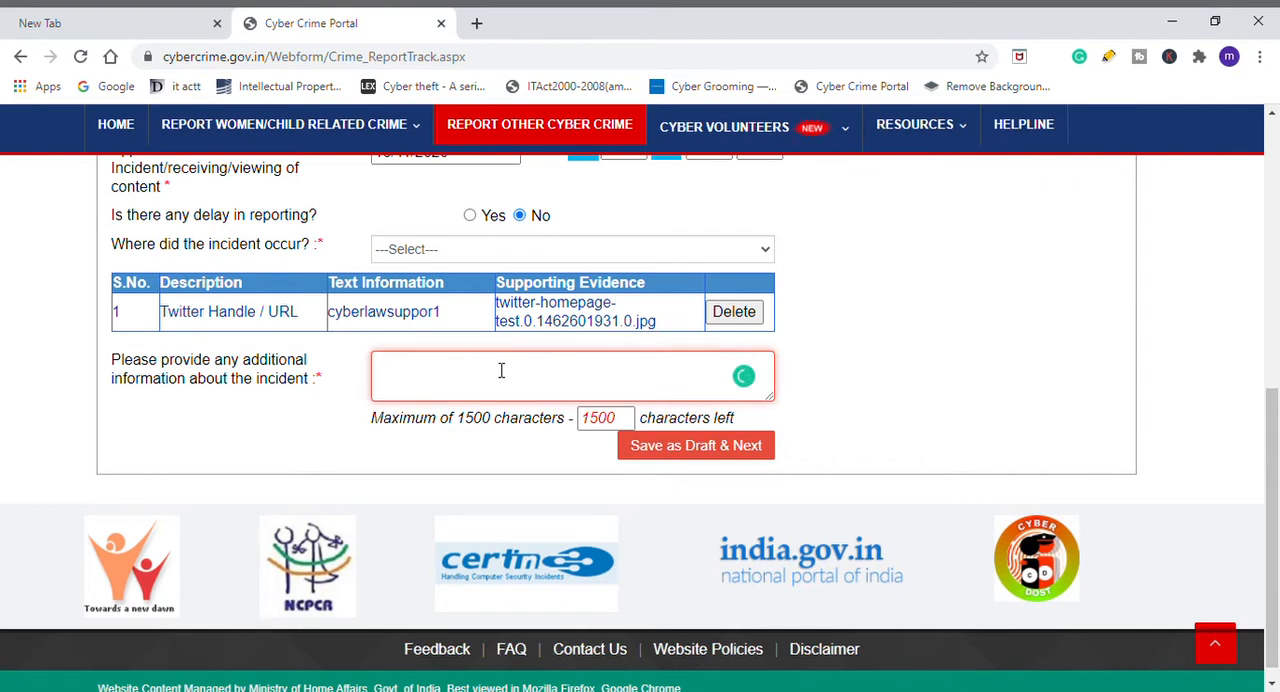
type("nhasvyjebhsdfjknsiujnm ")
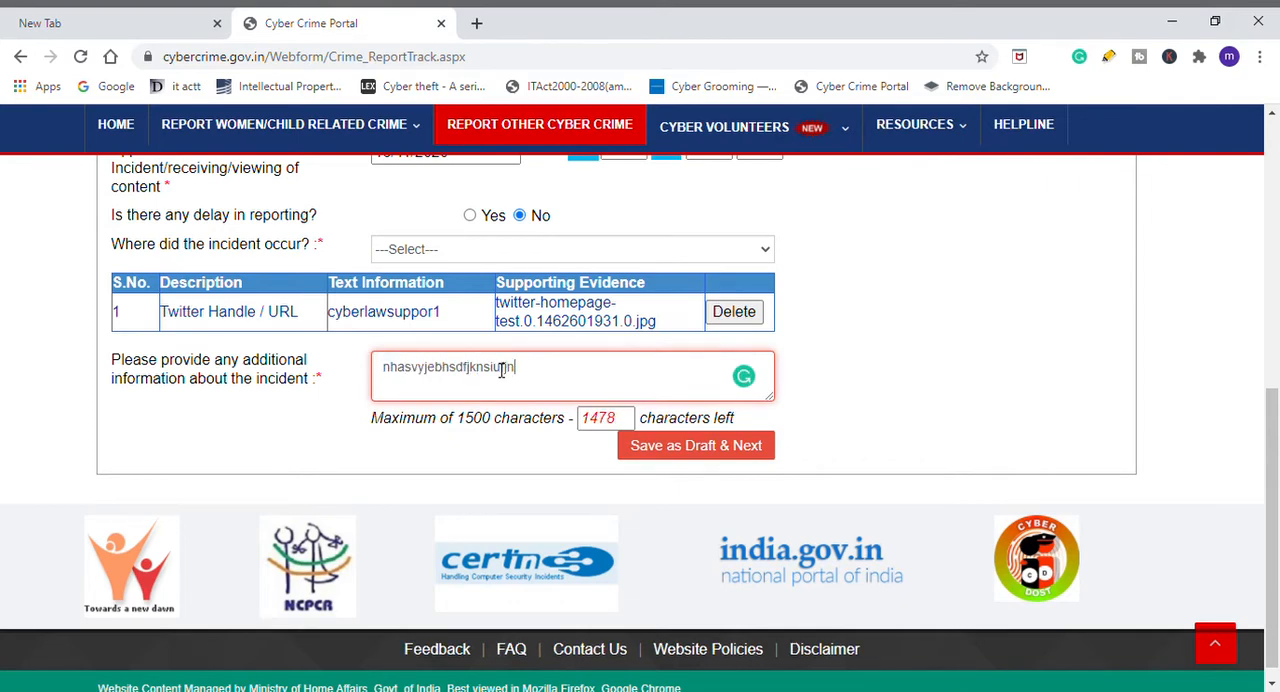
type("jhbfdkjsknfnivjk kjh")
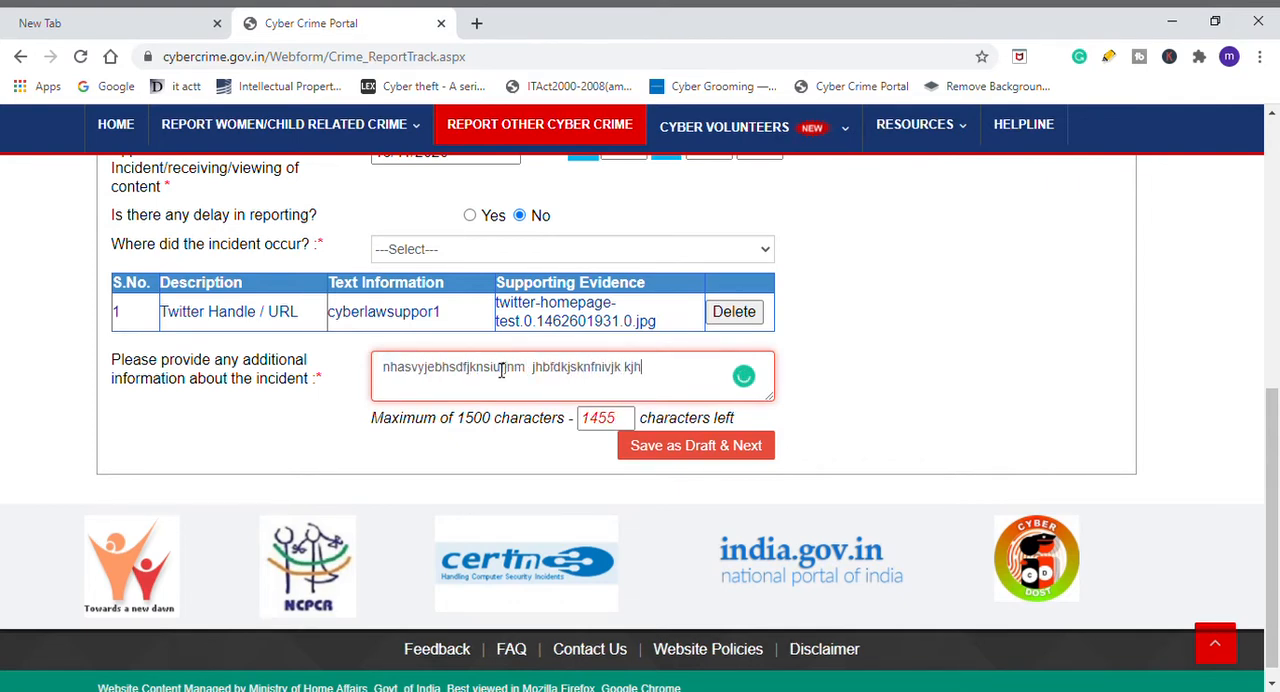
type("iuhsdnkjdhifuhj kjniuehfnkjxn")
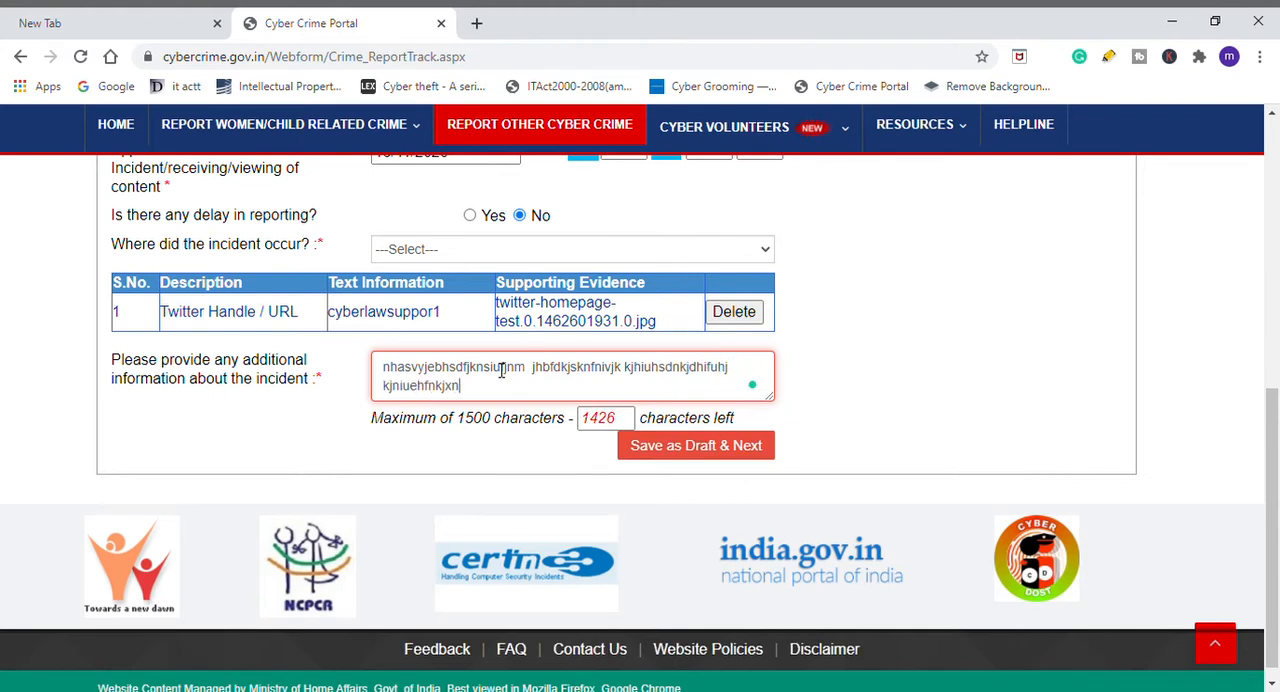
type("tq67w78eow4tknj i7hiuknr")
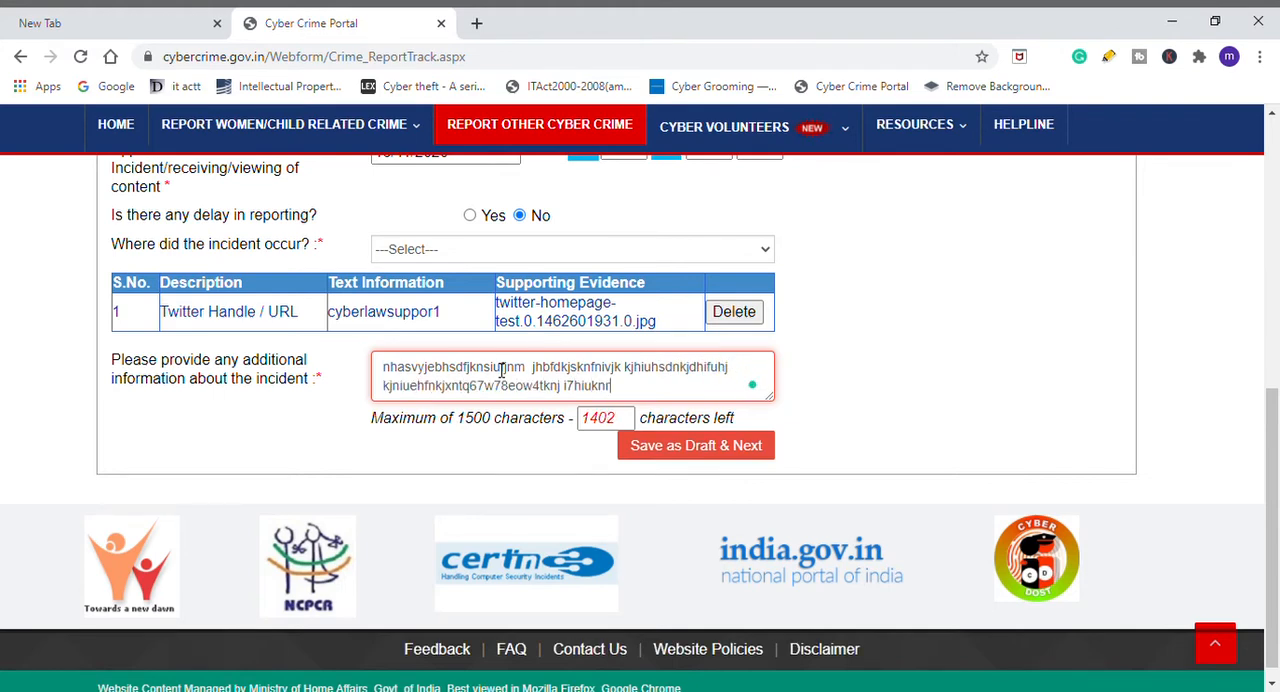
type("kfeuydi8feirniugys76dguwe")
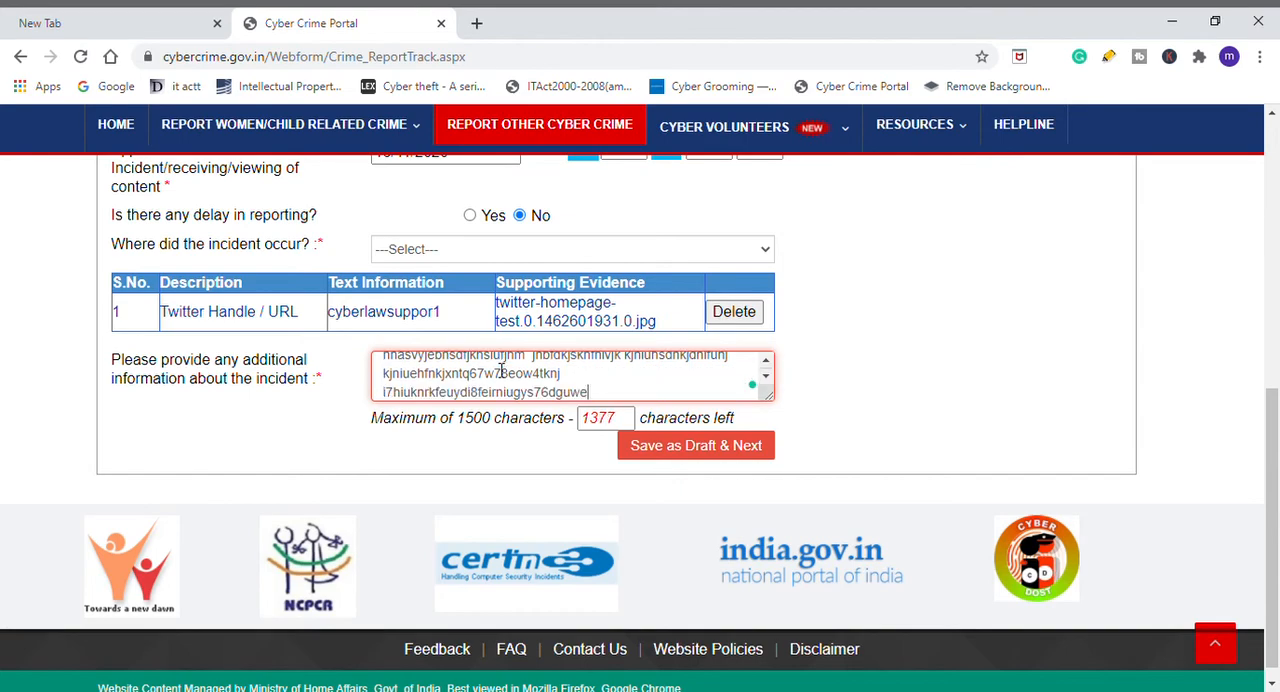
left_click(689, 446)
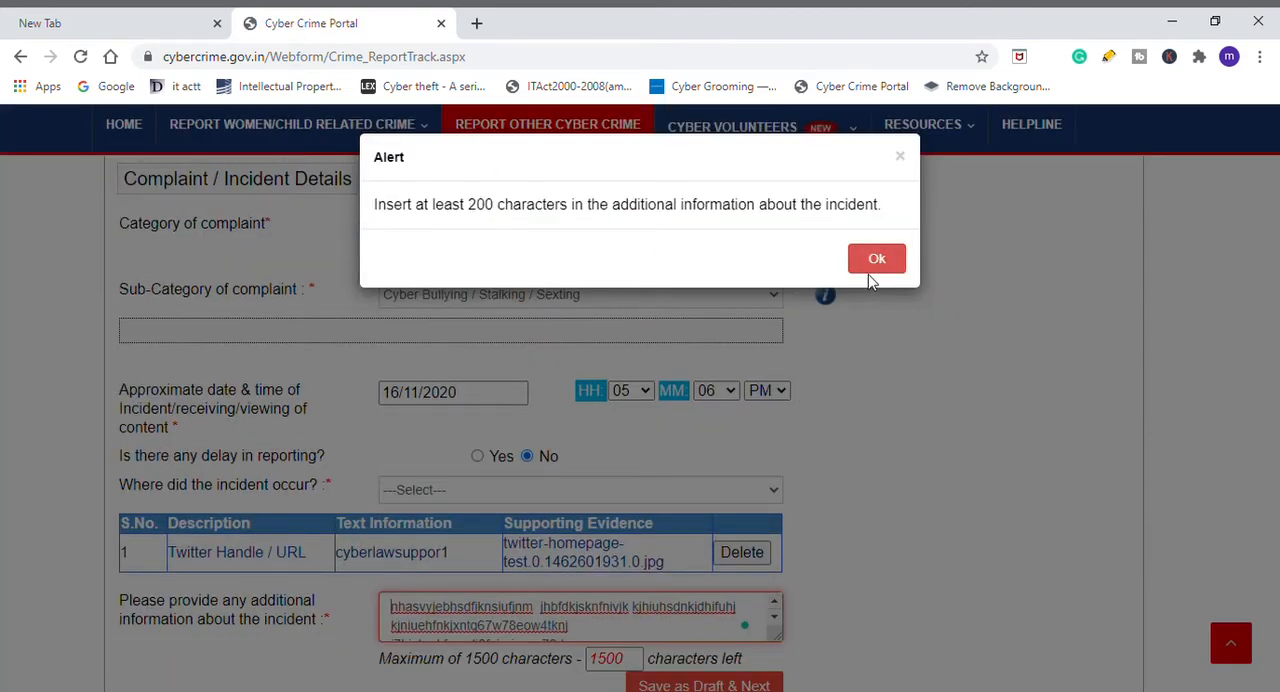
left_click(872, 268)
- Extend the additional incident information with more placeholder text past 200 characters and save the draft to continue to the suspect details
scroll(797, 405, "down", 2)
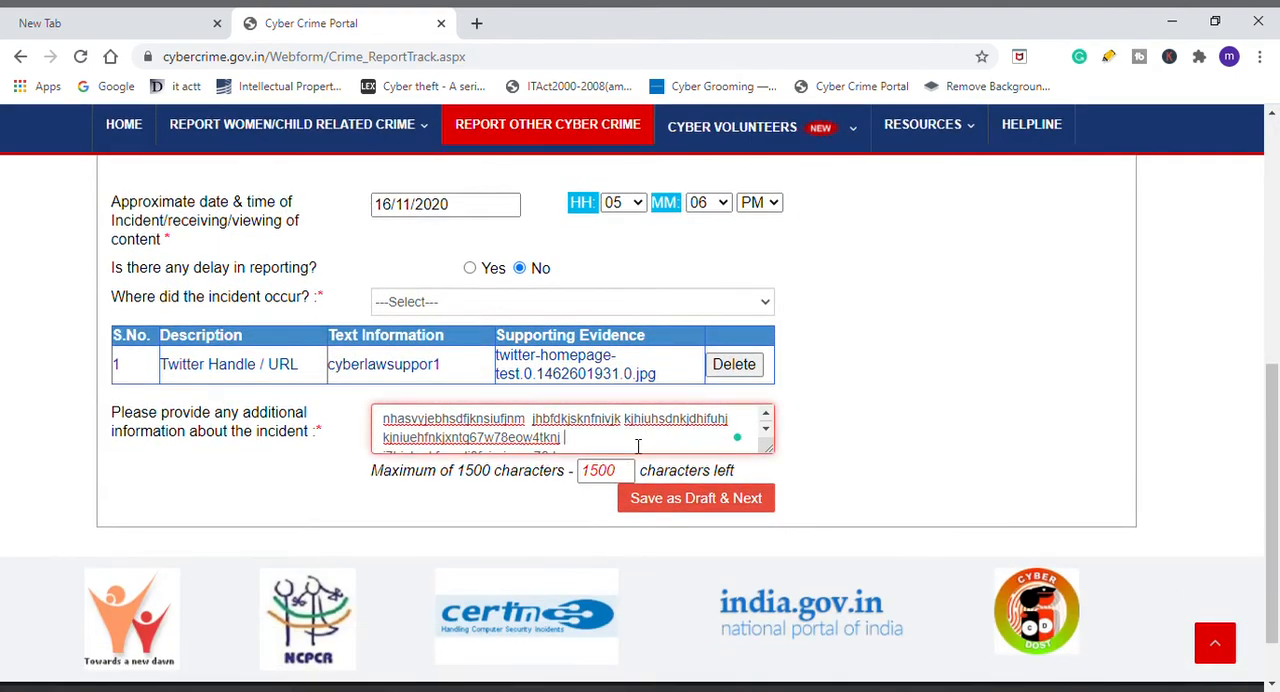
scroll(638, 446, "down", 3)
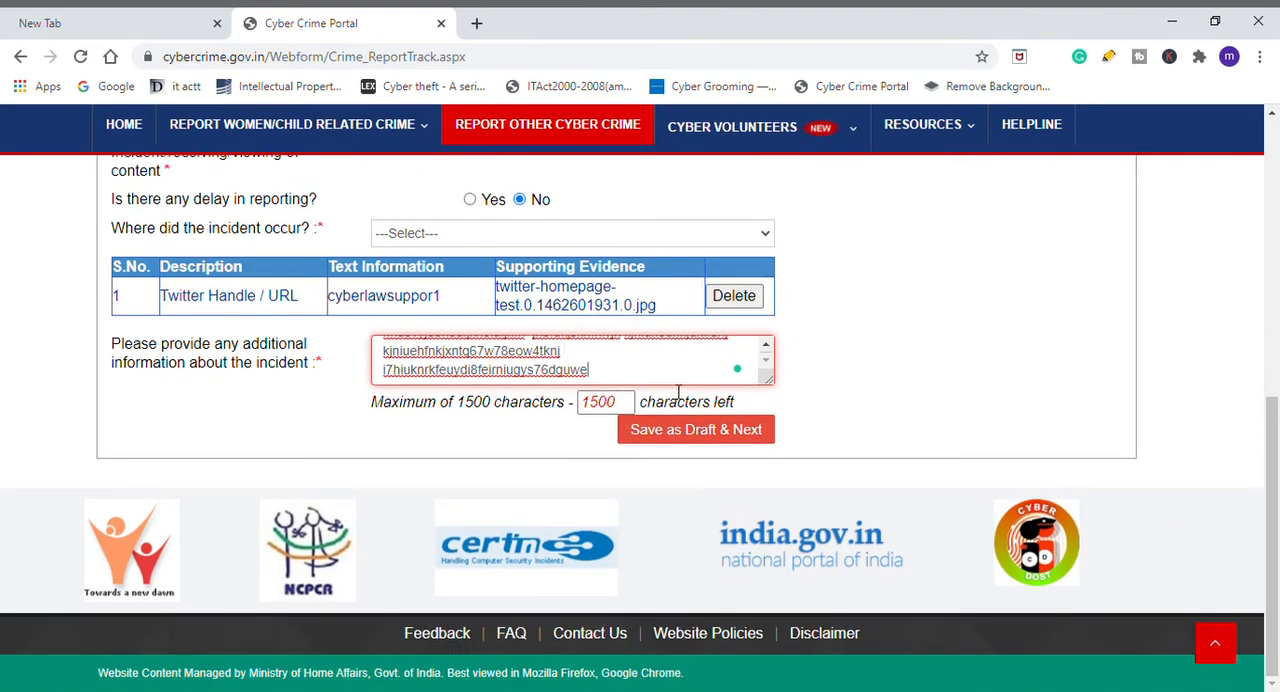
type("hzvfbhj shsdbfj djhdsgf")
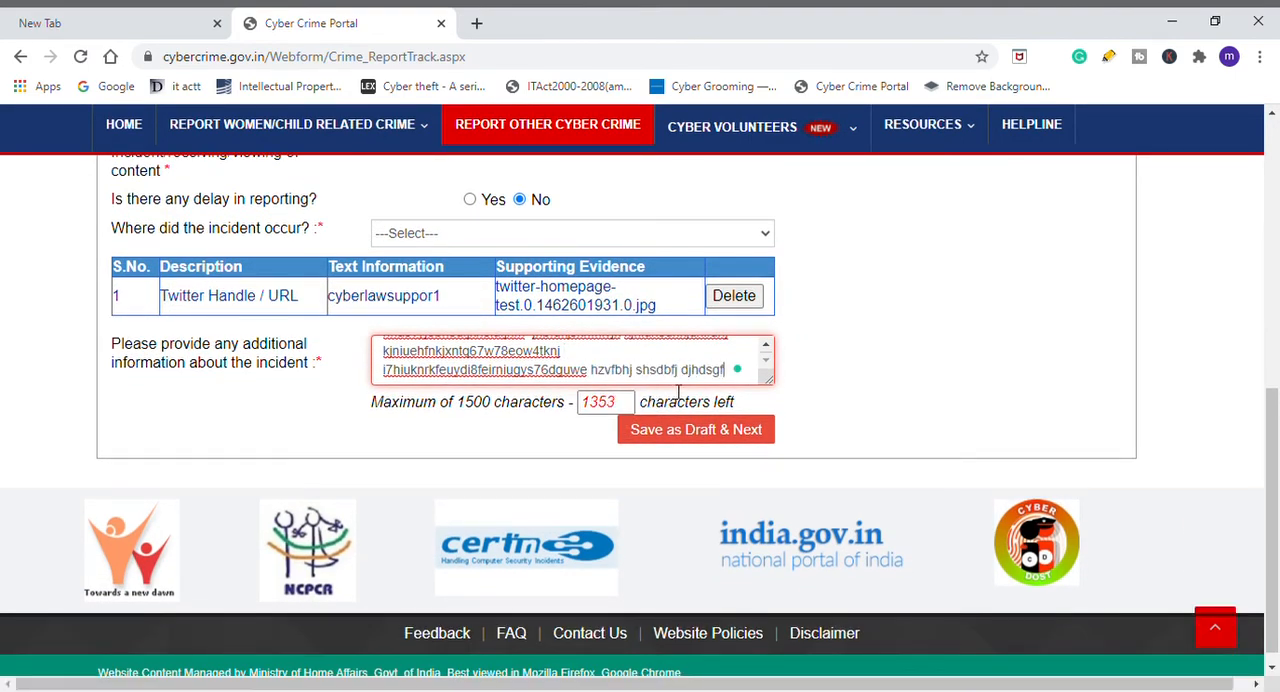
type(" jhdfbhs dchvydb ndhsgdhj")
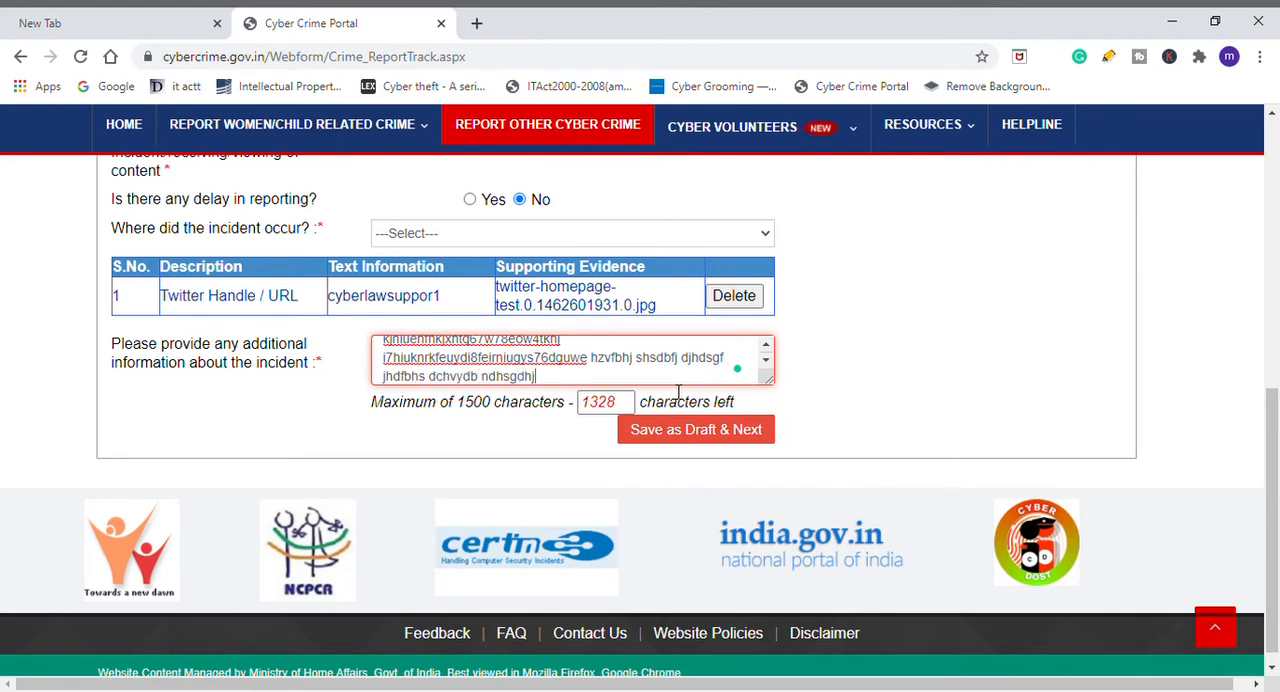
type(" sndbfysdghfiwen rfhjsgdufgsujd cmn sgfuysb dmsndfj")
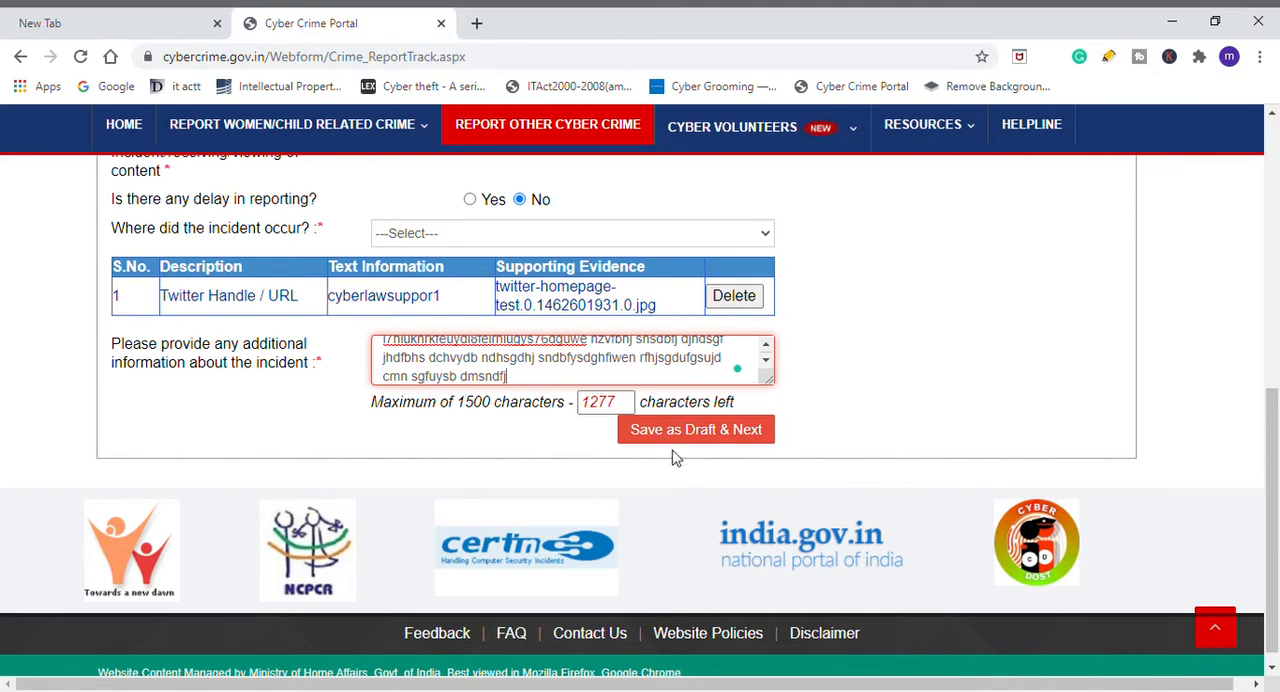
left_click(697, 430)
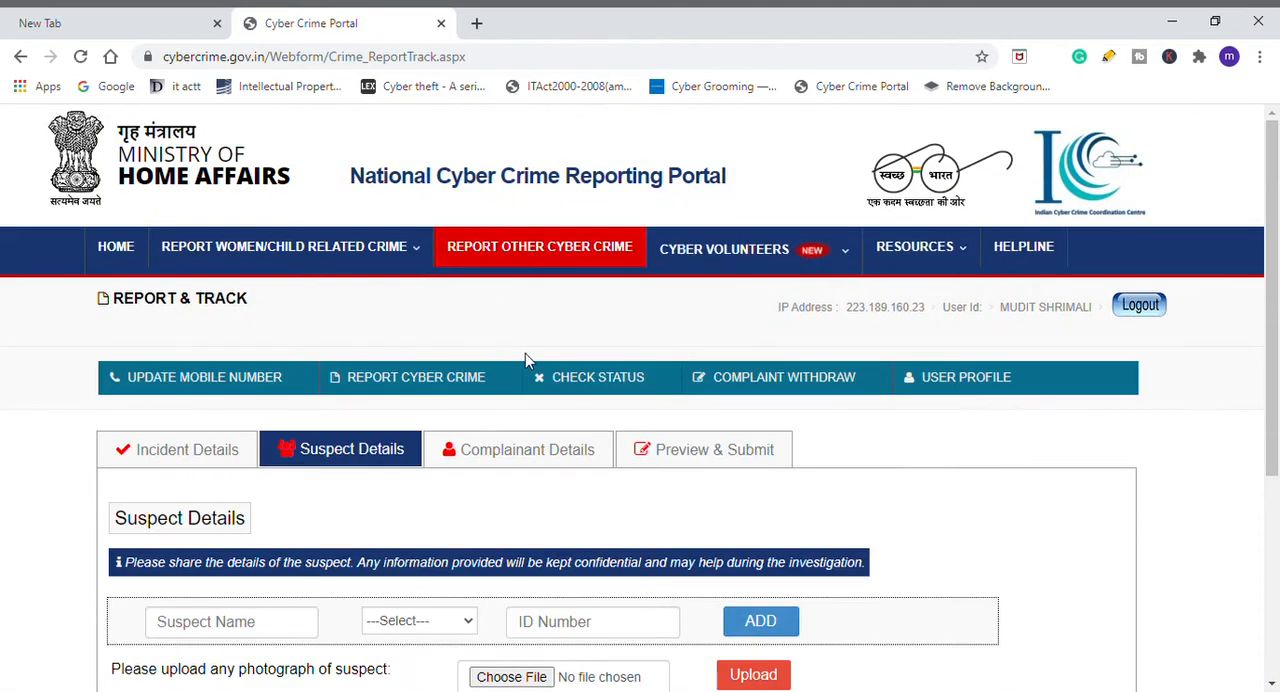
- Review the Suspect Details form, leave its fields blank, and save the draft to continue to the complainant details
scroll(525, 355, "down", 2)
scroll(593, 355, "down", 1)
scroll(994, 363, "up", 1)
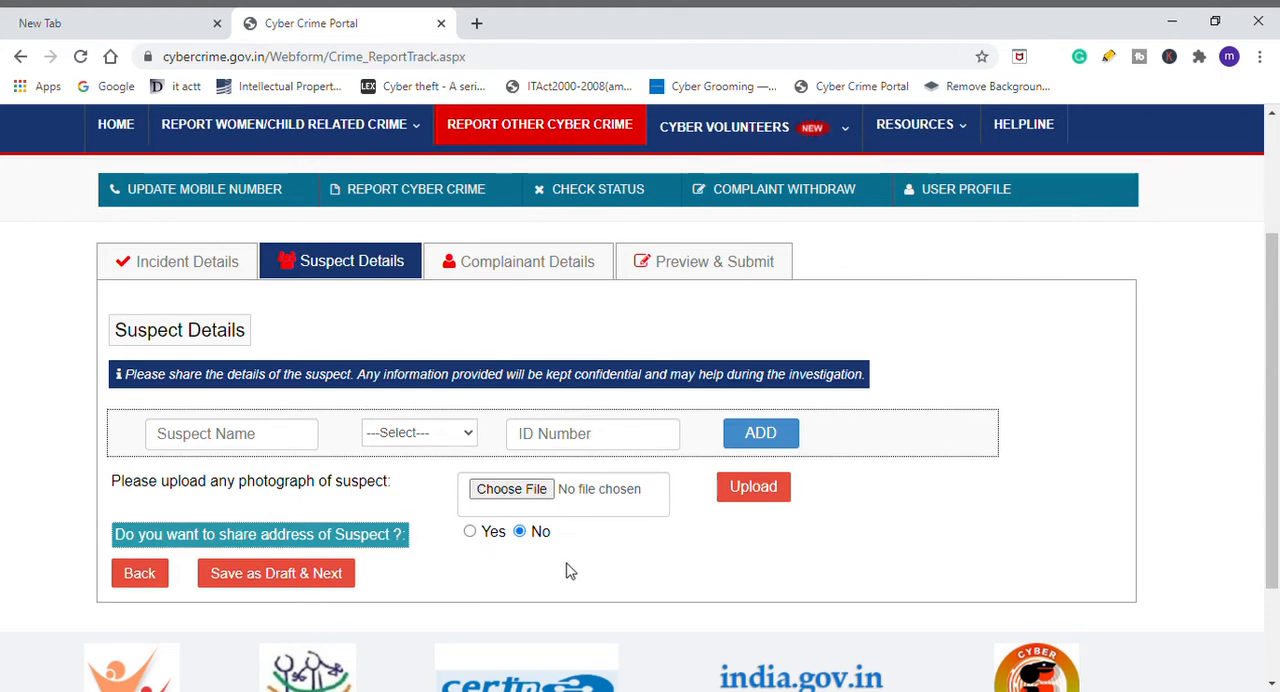
scroll(567, 571, "down", 1)
scroll(571, 571, "up", 1)
left_click(327, 577)
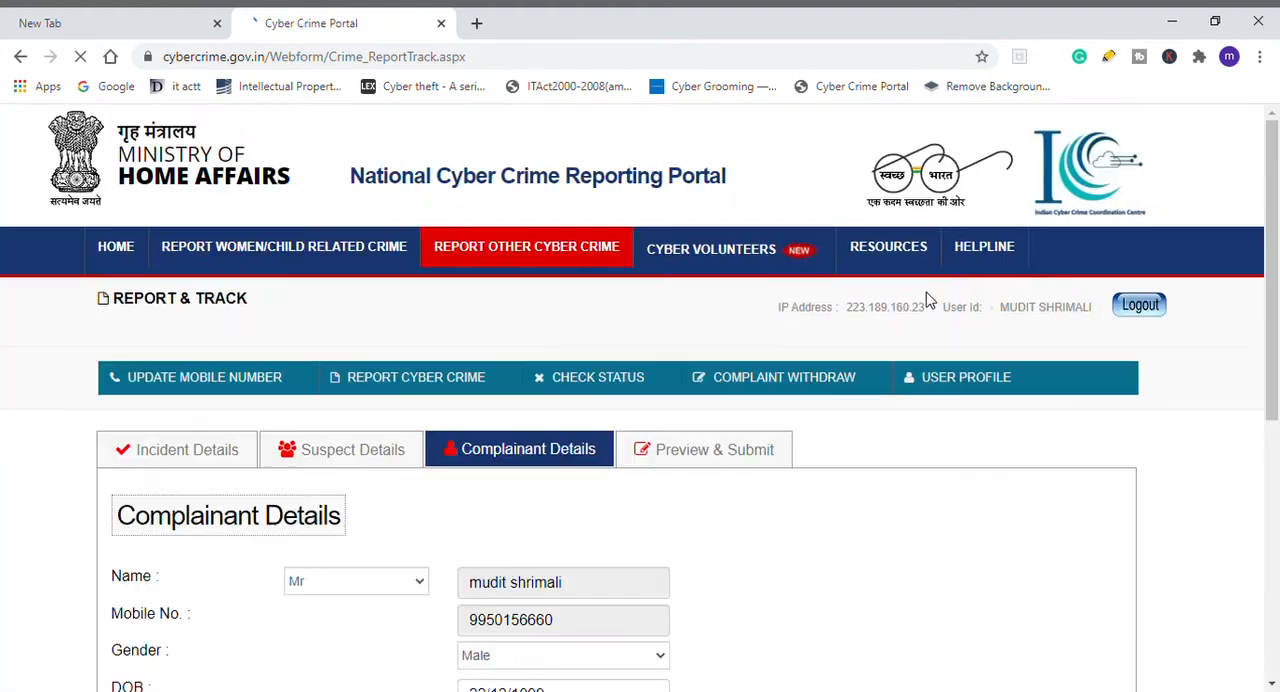
- Set the complainant's relationship with the victim to Father in the Complainant Details form
scroll(883, 337, "down", 2)
scroll(878, 339, "down", 1)
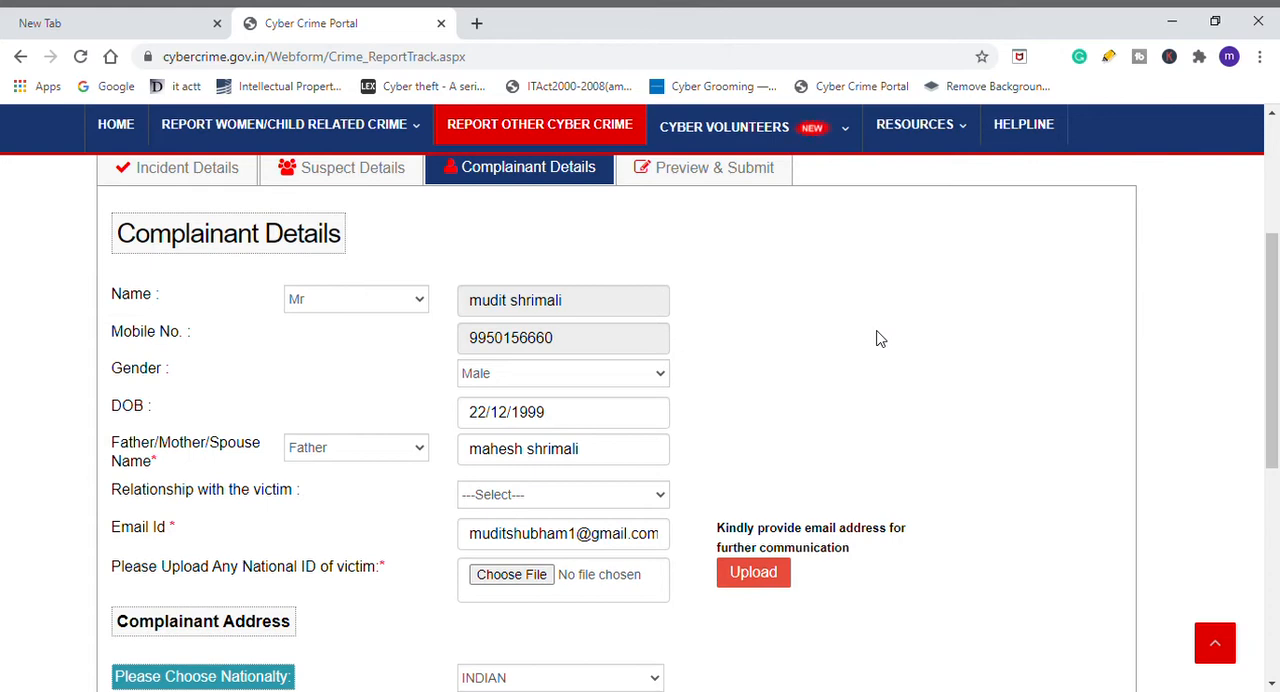
left_click(591, 500)
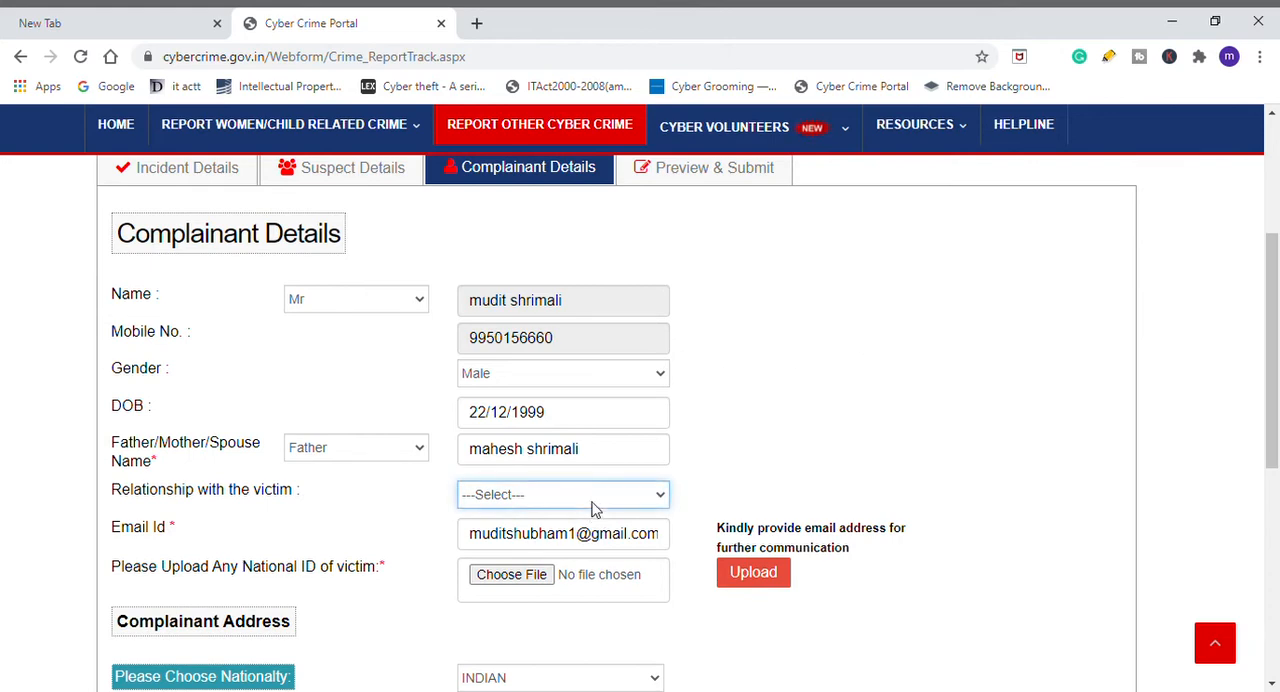
key("Down")
- Upload the image IMG-20180722-WA0015.jpg as the victim's national ID
scroll(700, 430, "down", 1)
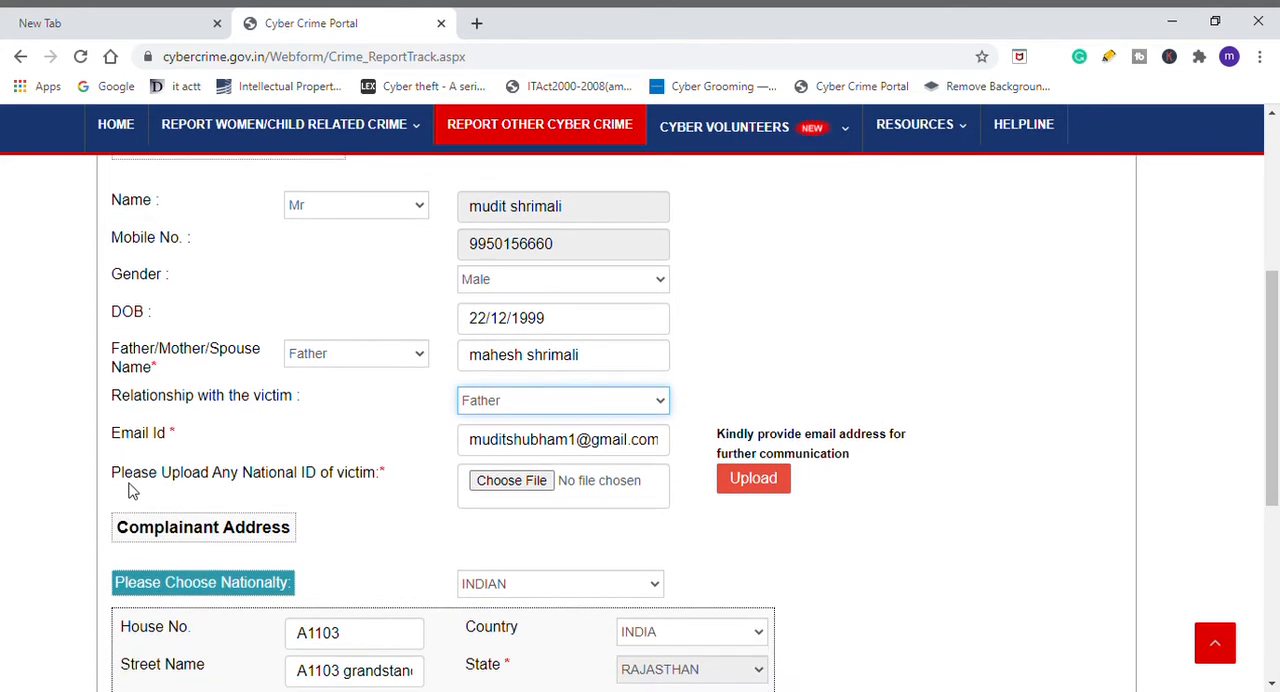
left_click(515, 481)
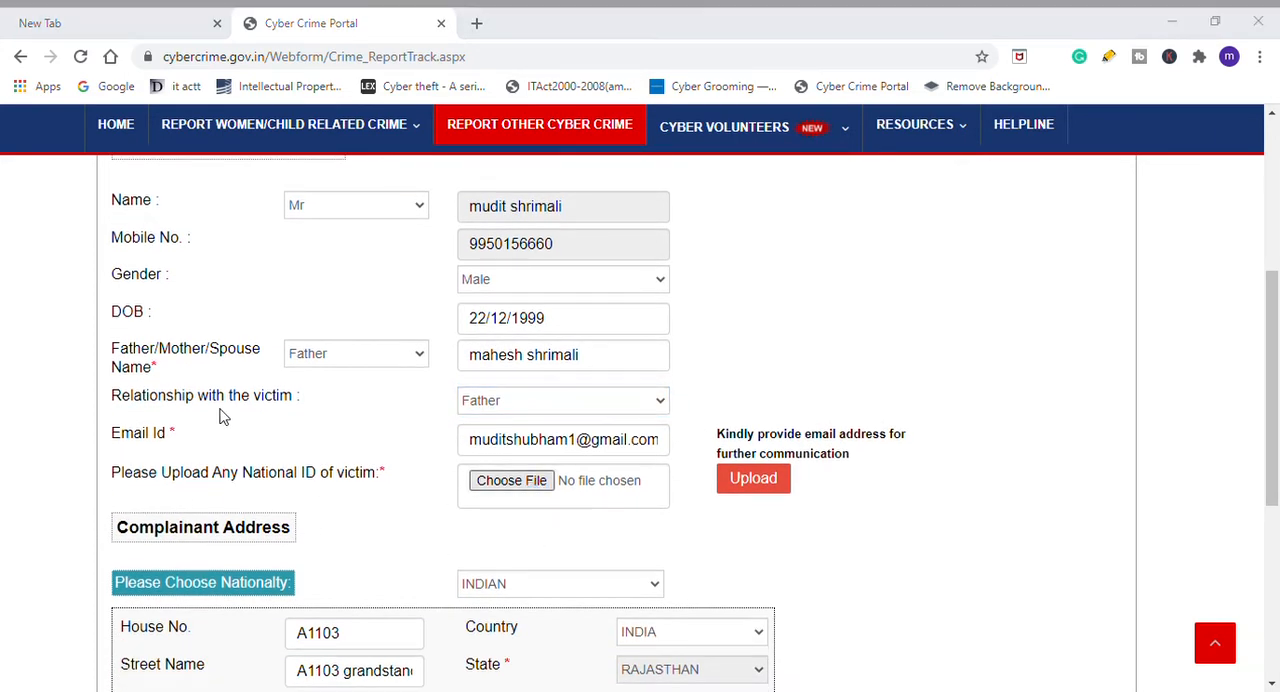
left_click(497, 445)
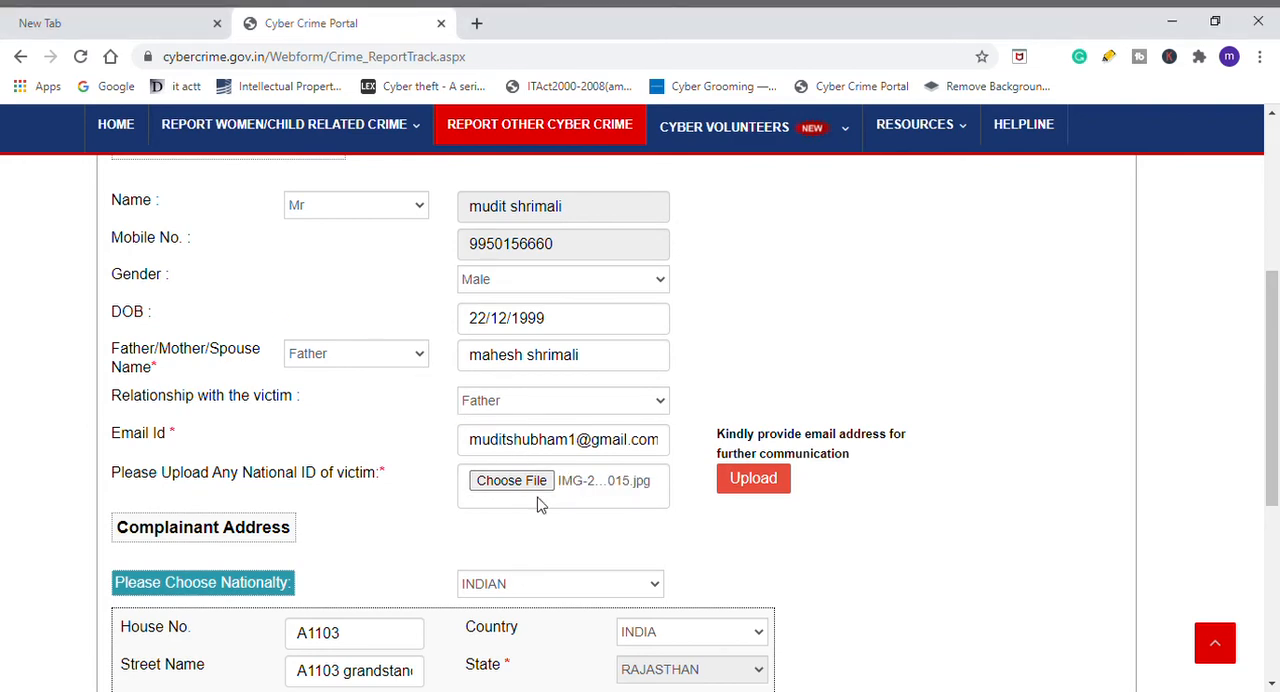
left_click(786, 482)
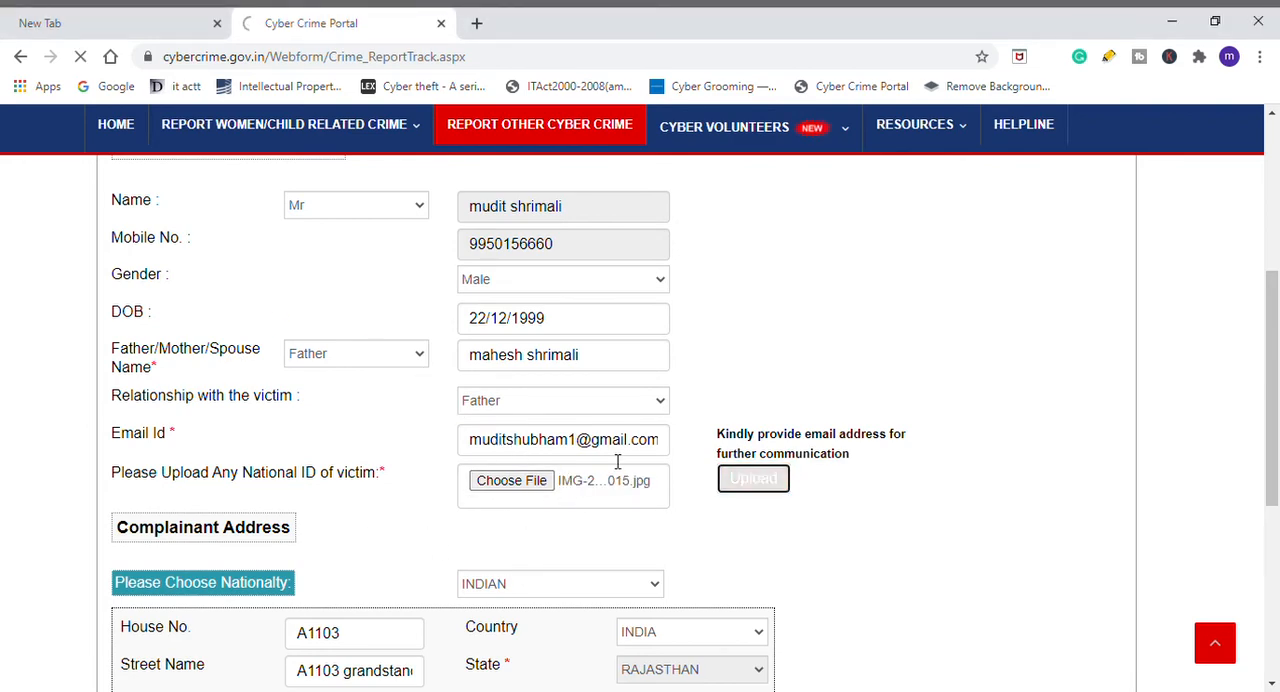
- Review the prefilled complainant address section, including nationality, state, district, police station and pincode
scroll(683, 407, "down", 1)
scroll(683, 407, "down", 5)
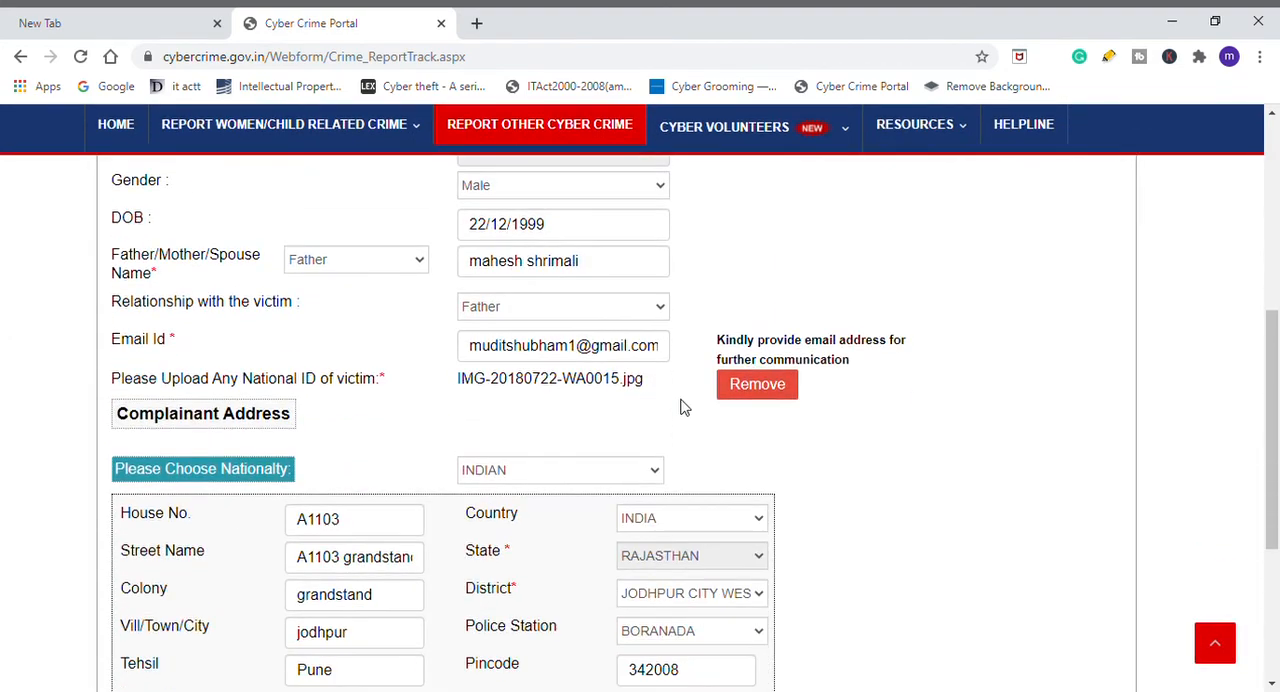
scroll(594, 412, "down", 1)
scroll(850, 366, "down", 2)
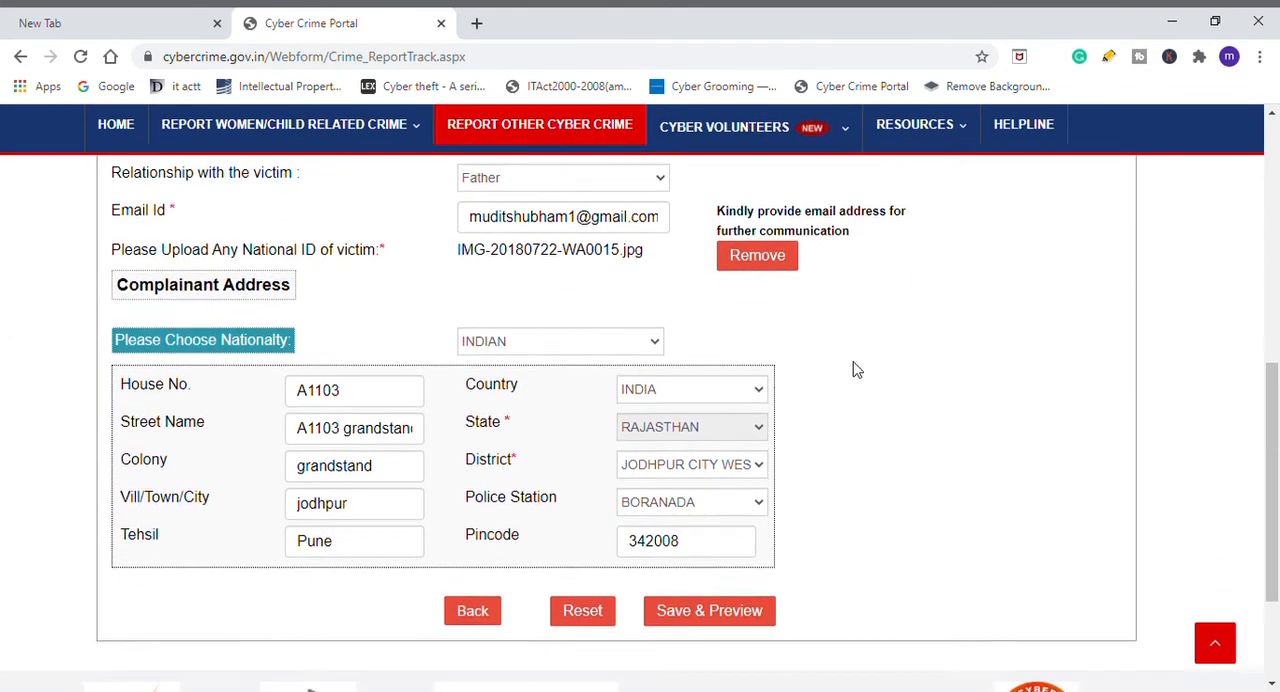
scroll(831, 374, "up", 3)
scroll(806, 388, "down", 2)
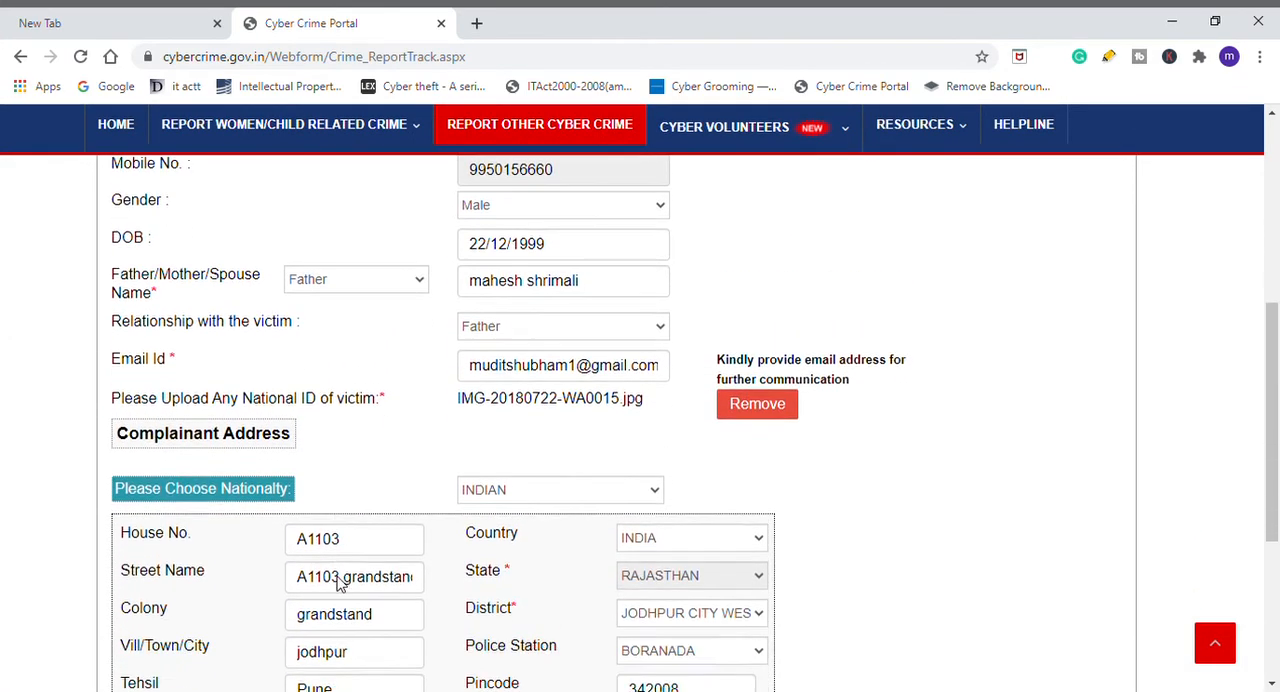
scroll(134, 503, "up", 1)
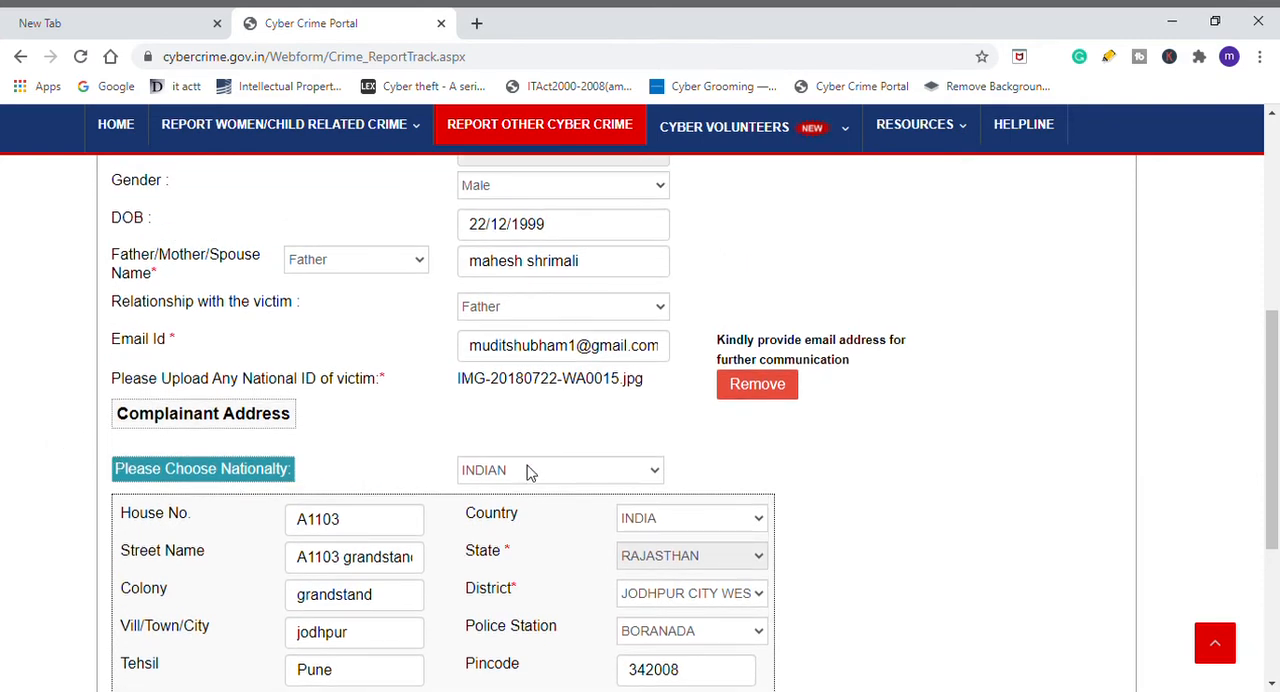
scroll(150, 533, "down", 1)
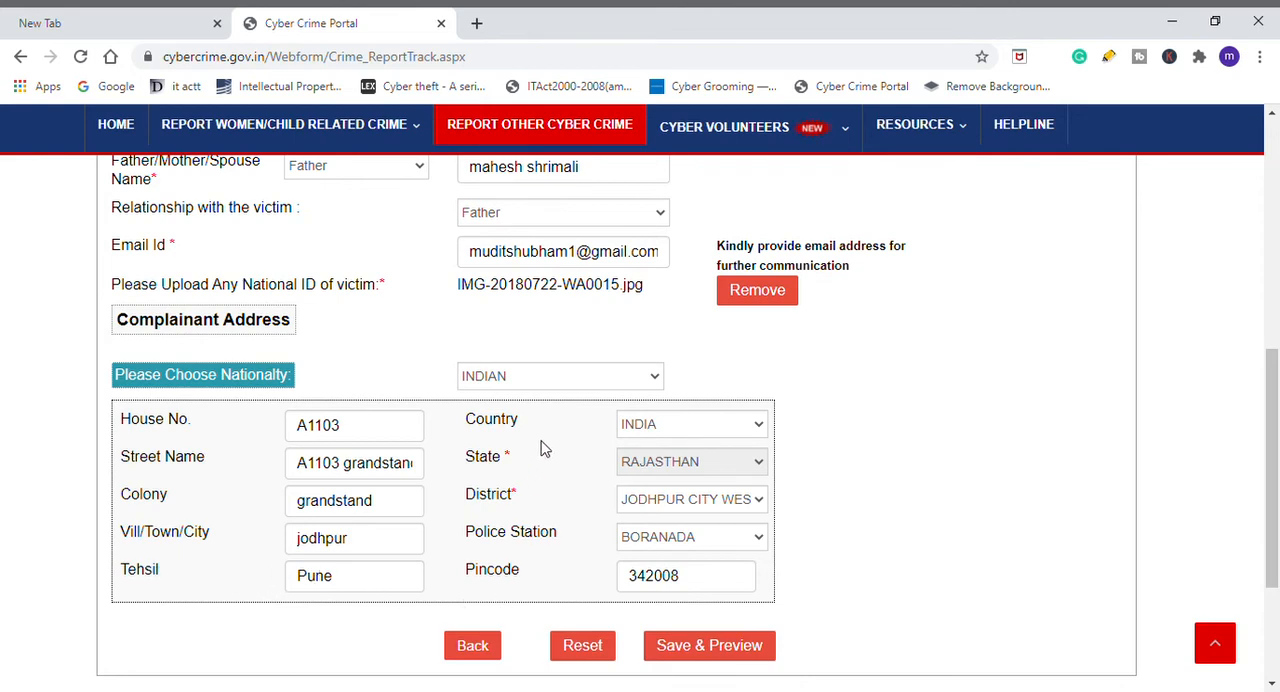
left_click(634, 500)
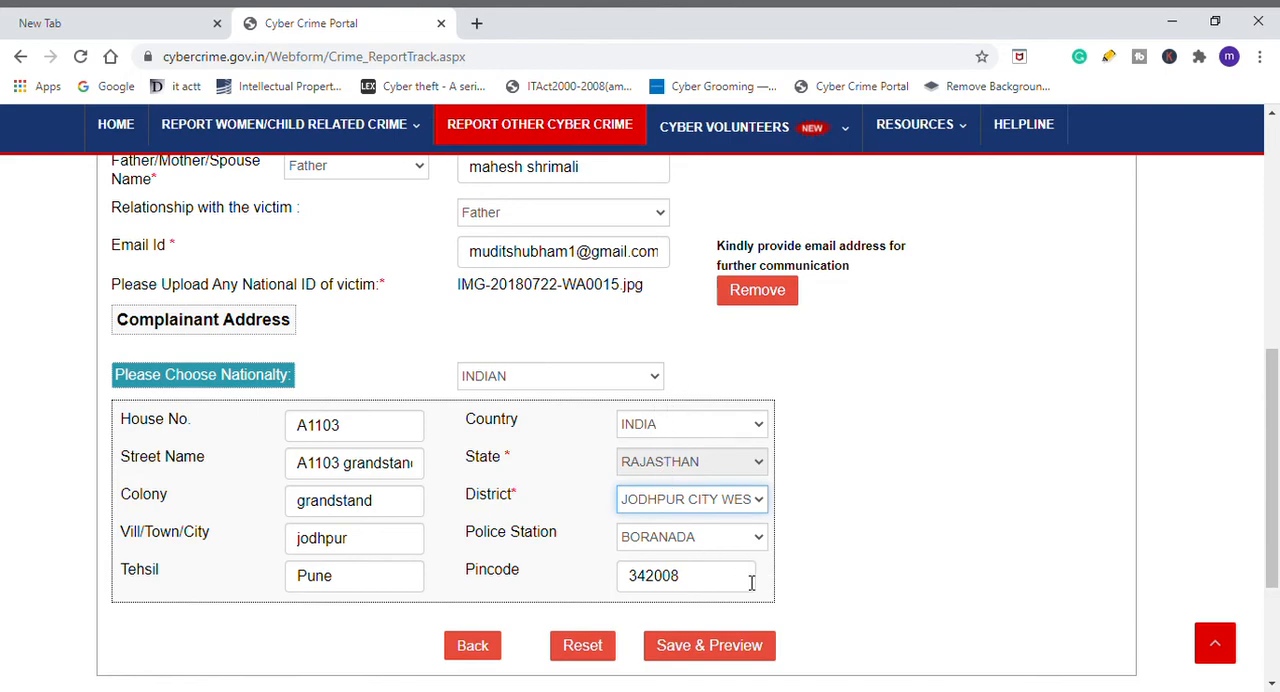
scroll(862, 522, "down", 1)
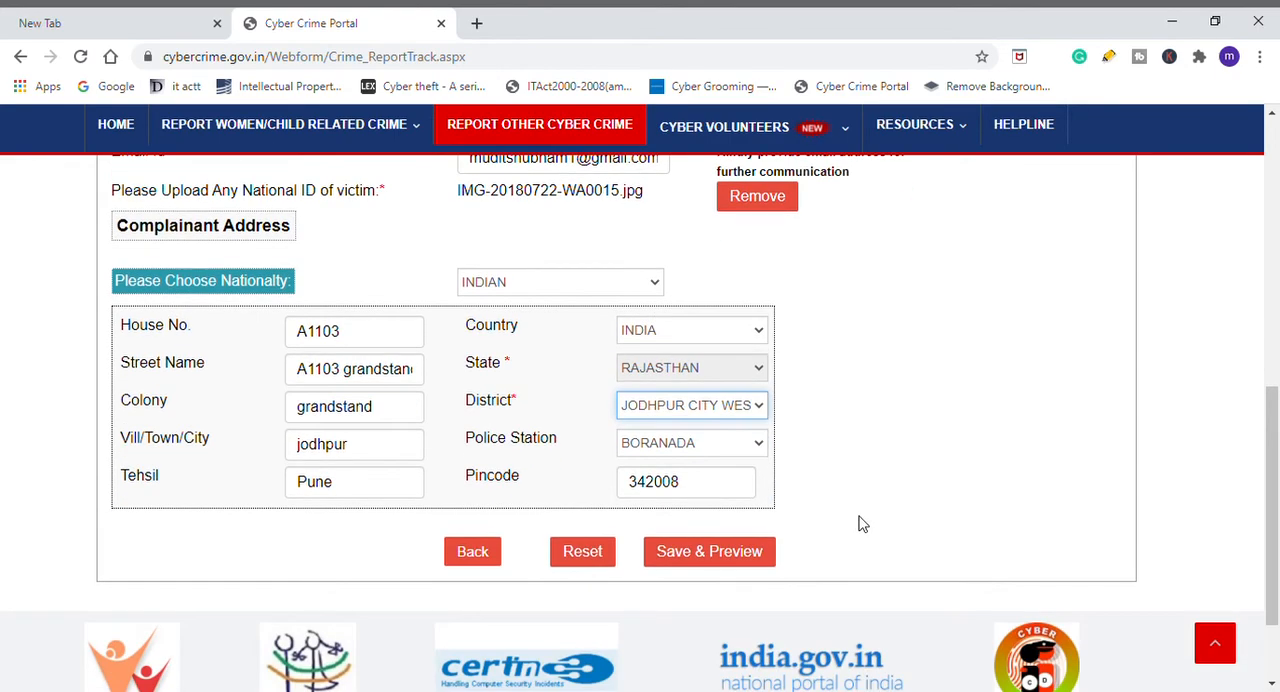
- Save the complainant details and proceed to the complaint preview
scroll(862, 522, "up", 2)
scroll(862, 522, "up", 2)
scroll(877, 534, "down", 3)
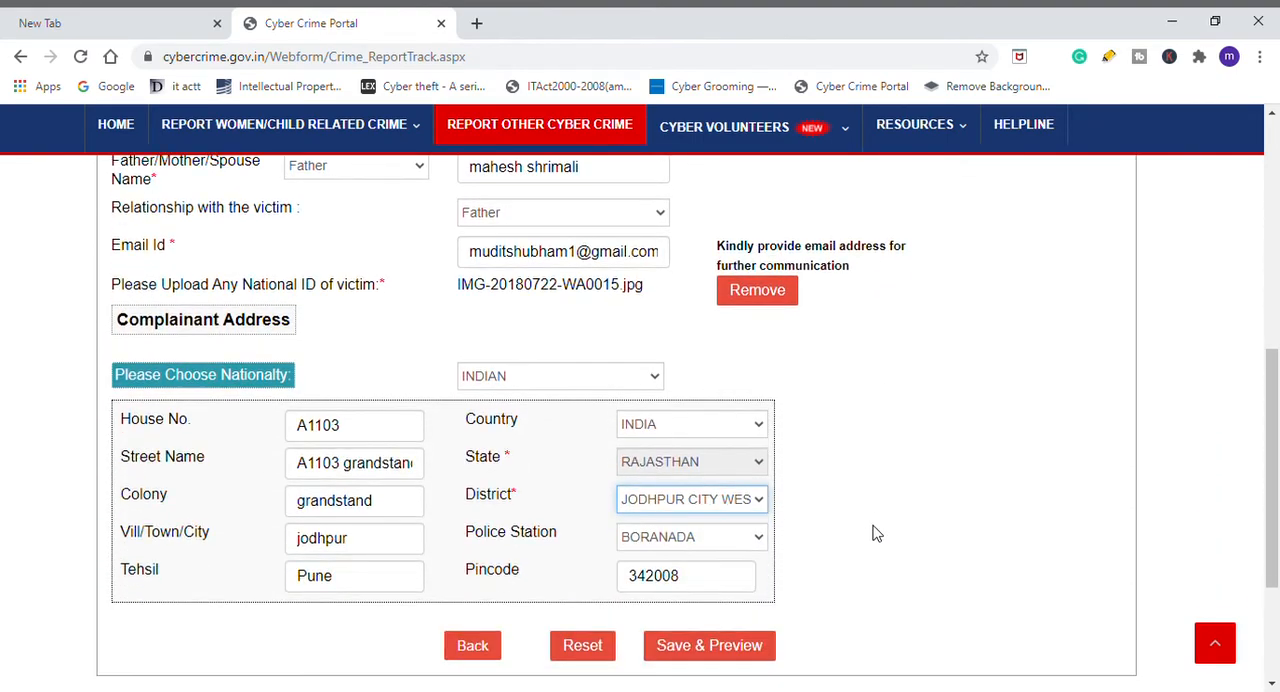
scroll(880, 540, "up", 2)
scroll(890, 556, "up", 1)
scroll(923, 537, "down", 3)
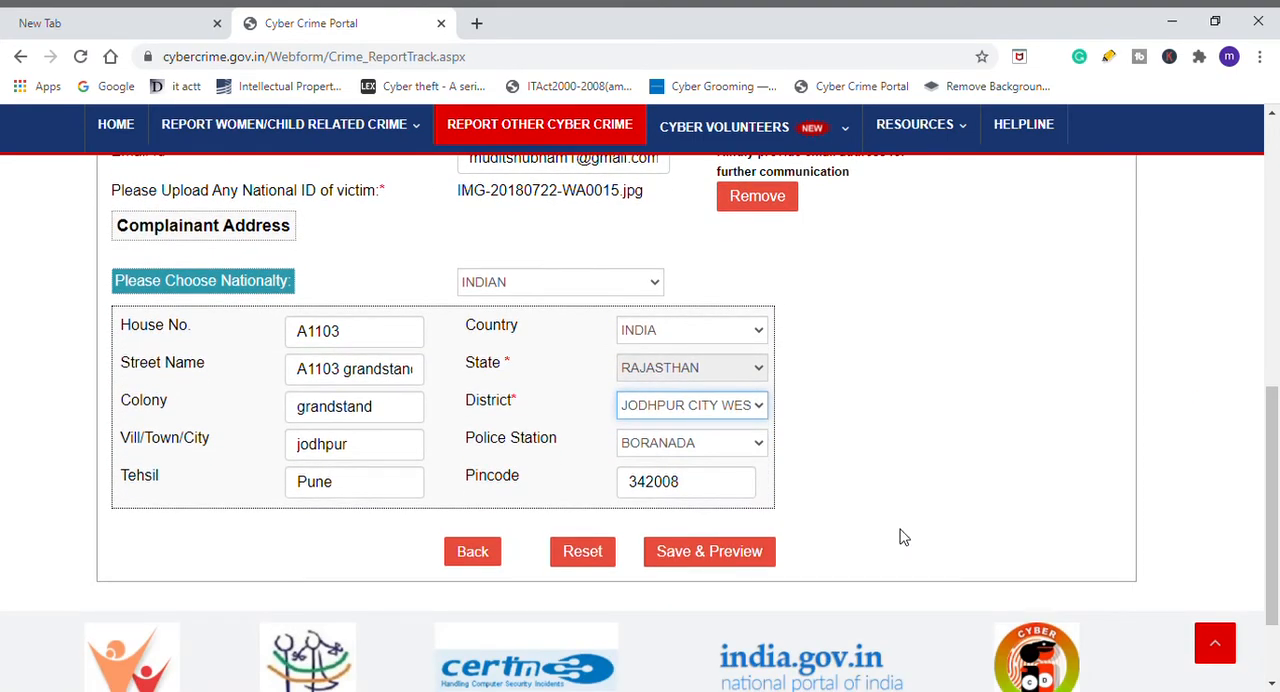
left_click(769, 558)
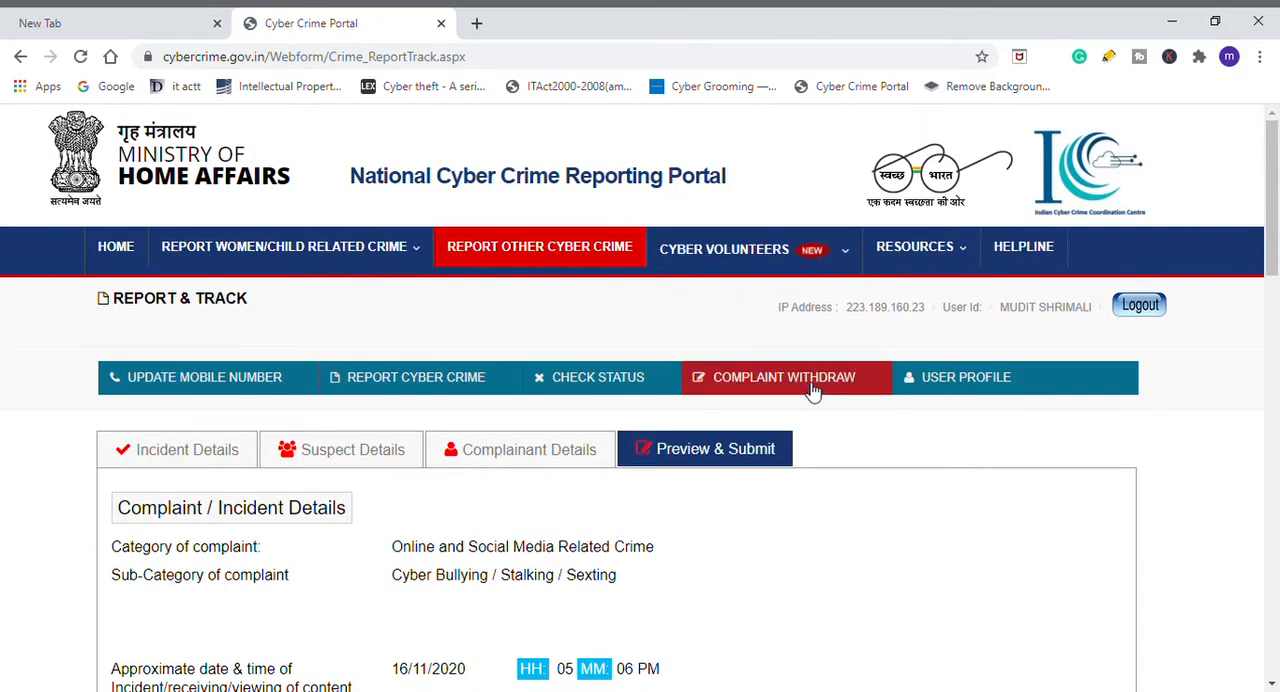
- Review the complaint preview, checking the incident details, supporting evidence, suspect details, and complainant details and address
scroll(886, 384, "up", 1)
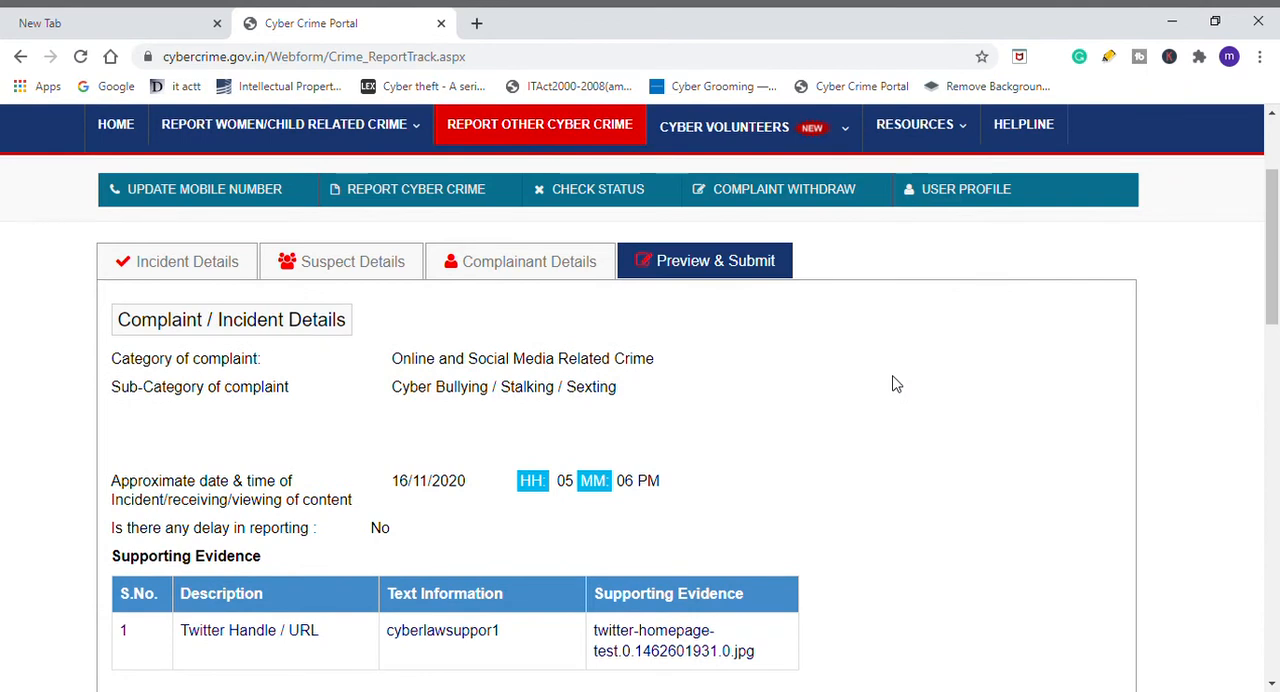
scroll(900, 389, "down", 1)
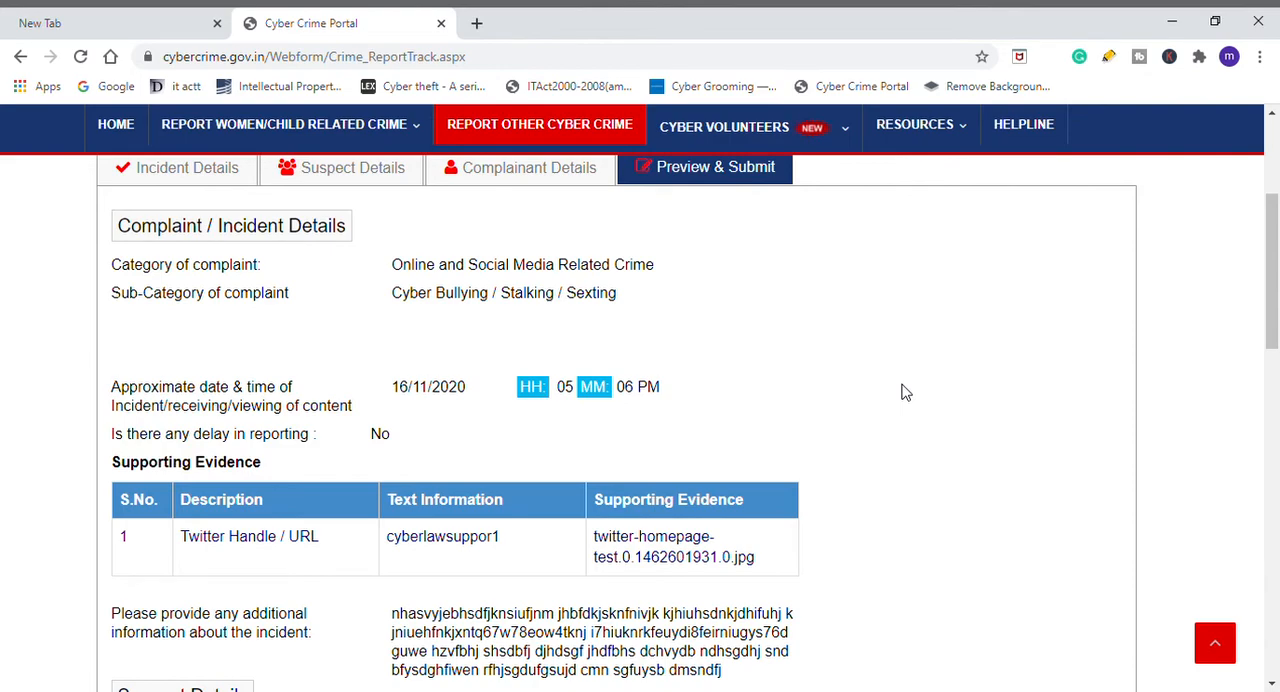
scroll(808, 388, "down", 2)
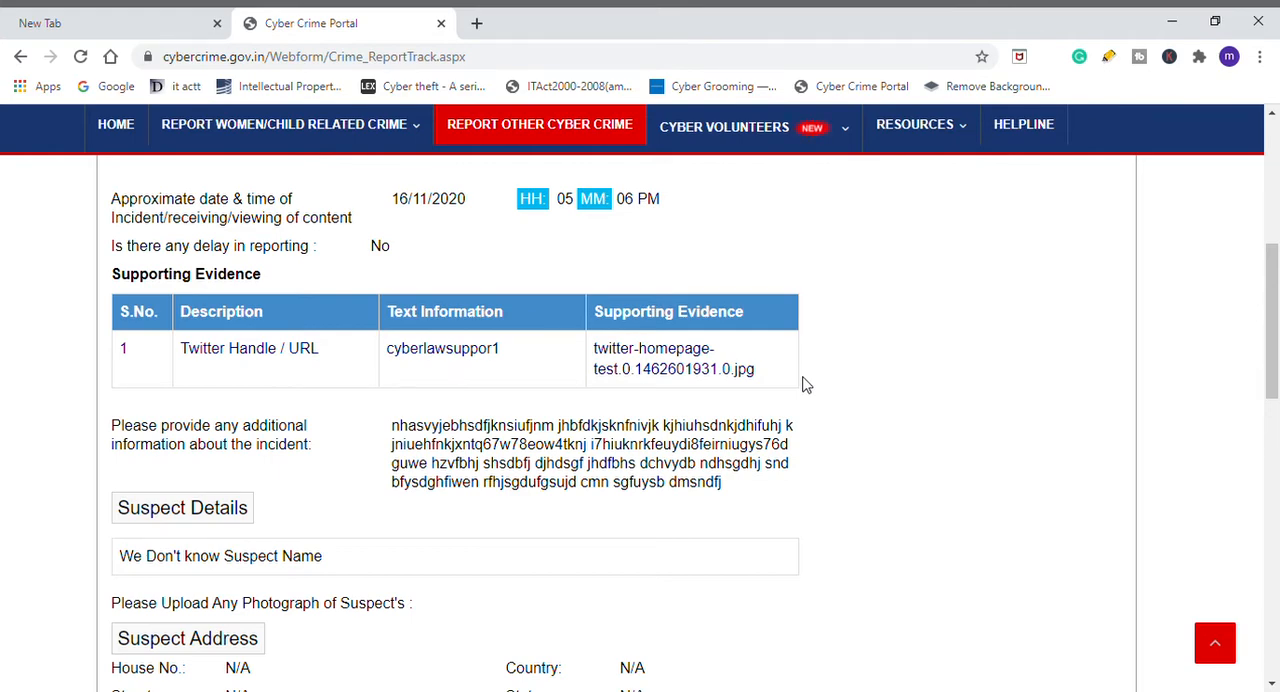
scroll(760, 397, "down", 2)
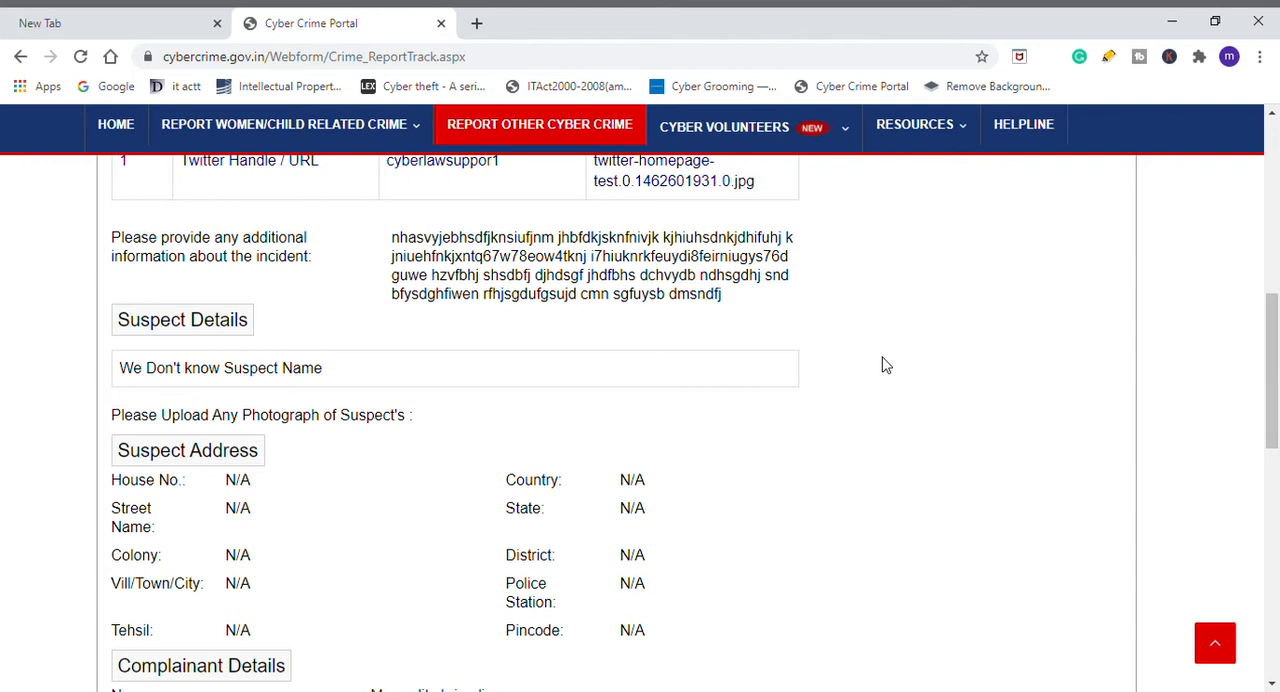
scroll(676, 266, "down", 2)
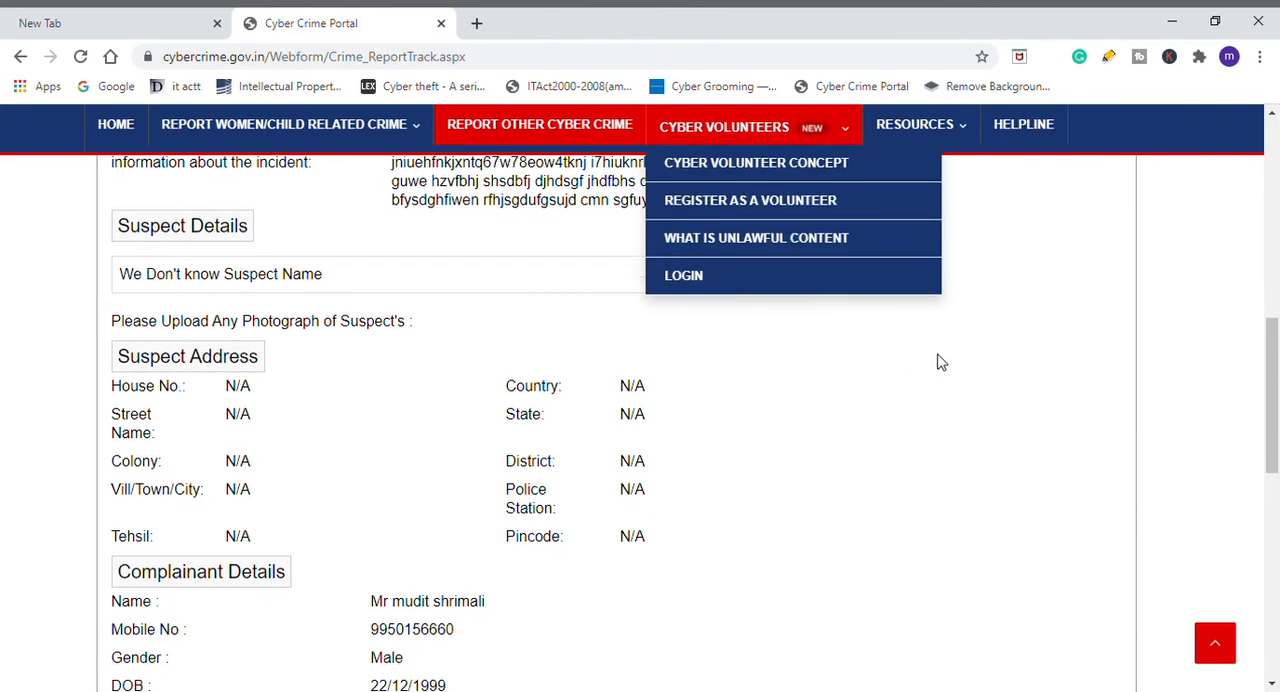
scroll(1070, 358, "up", 1)
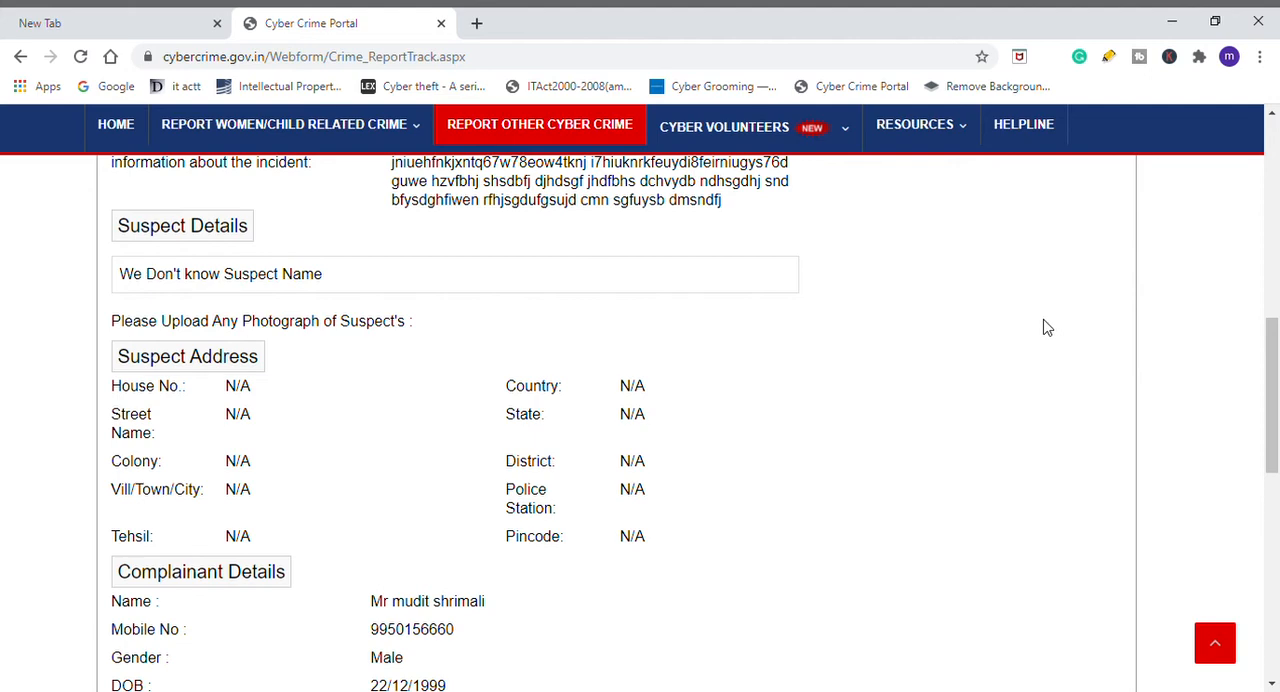
scroll(1045, 327, "down", 2)
scroll(1045, 325, "up", 1)
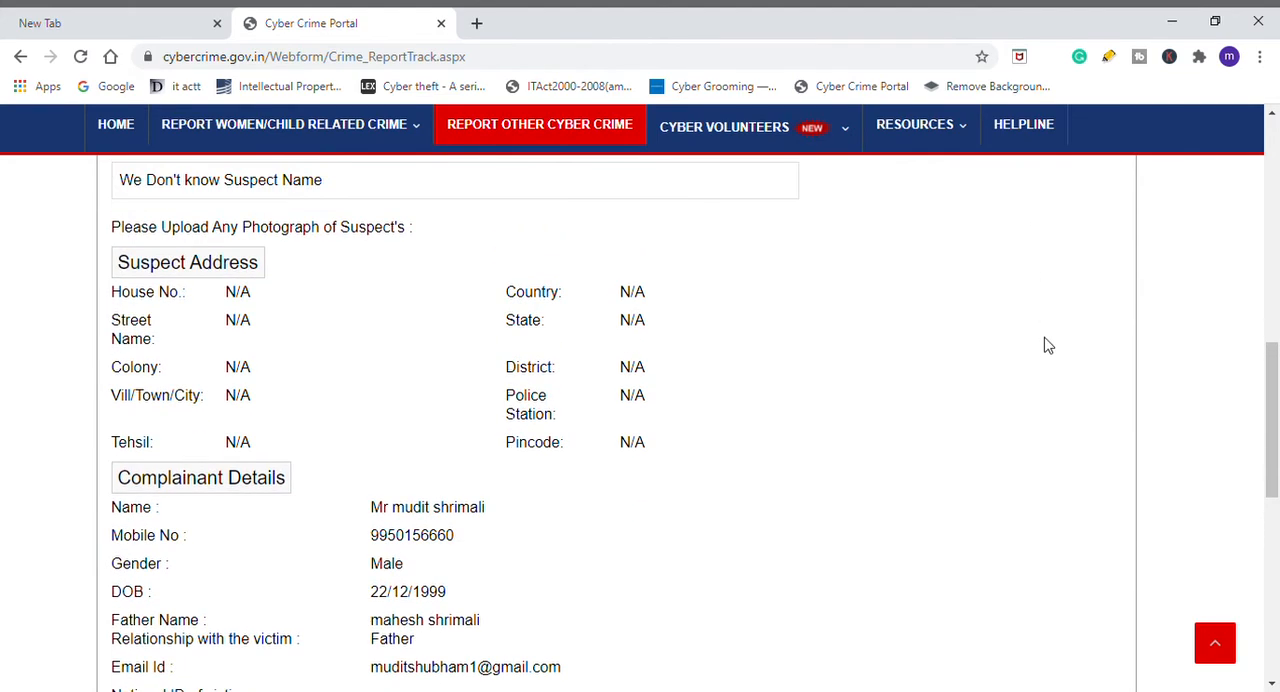
scroll(1045, 343, "down", 1)
scroll(1046, 345, "down", 2)
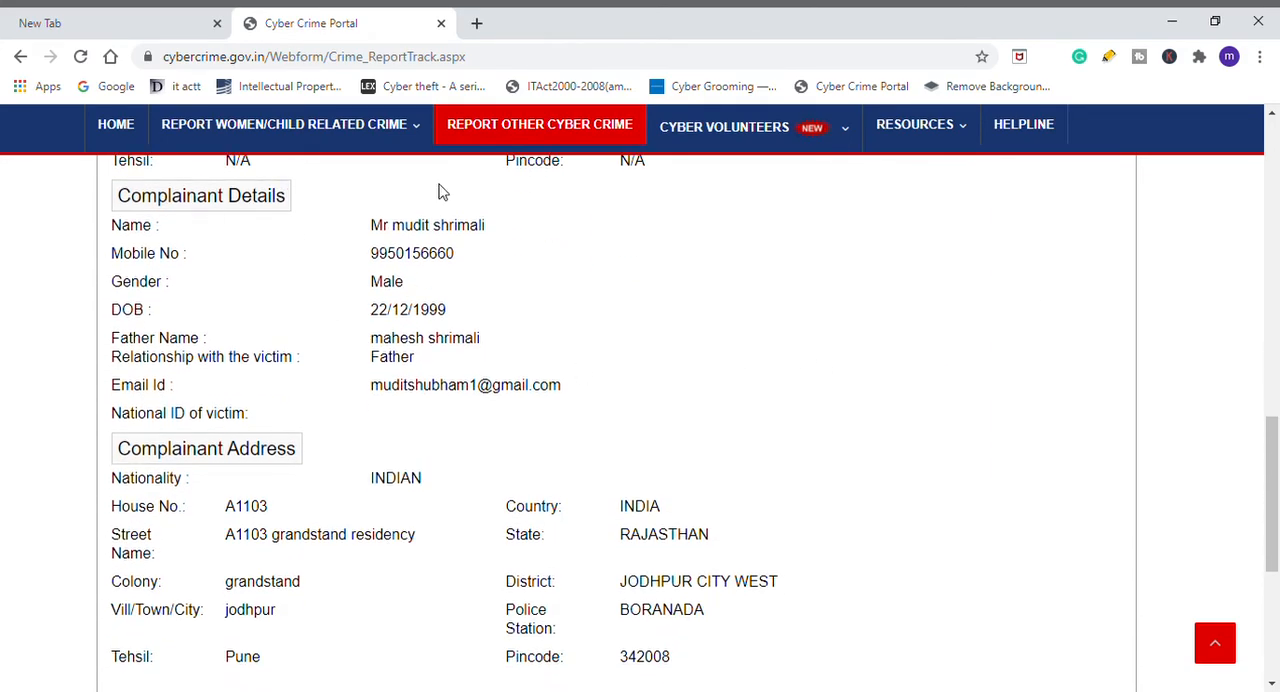
- Agree to the acknowledgement about liability for providing false information at the end of the complaint preview
scroll(817, 434, "down", 1)
scroll(317, 429, "down", 3)
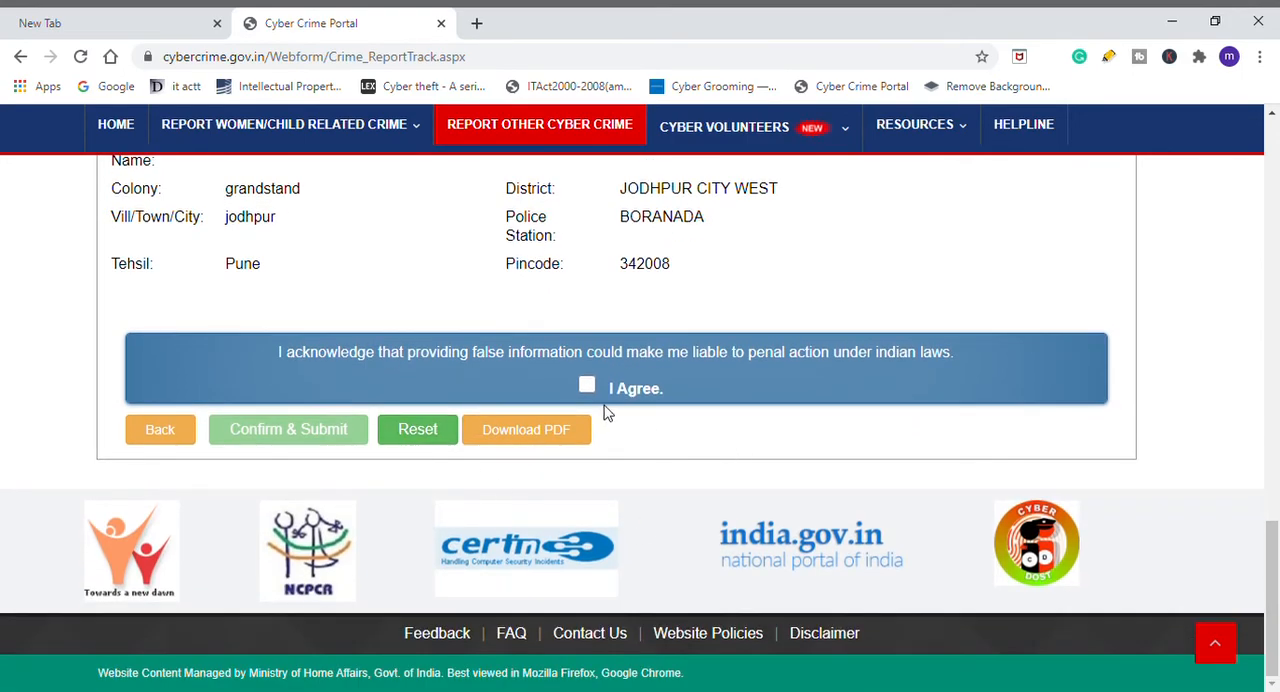
left_click(587, 387)
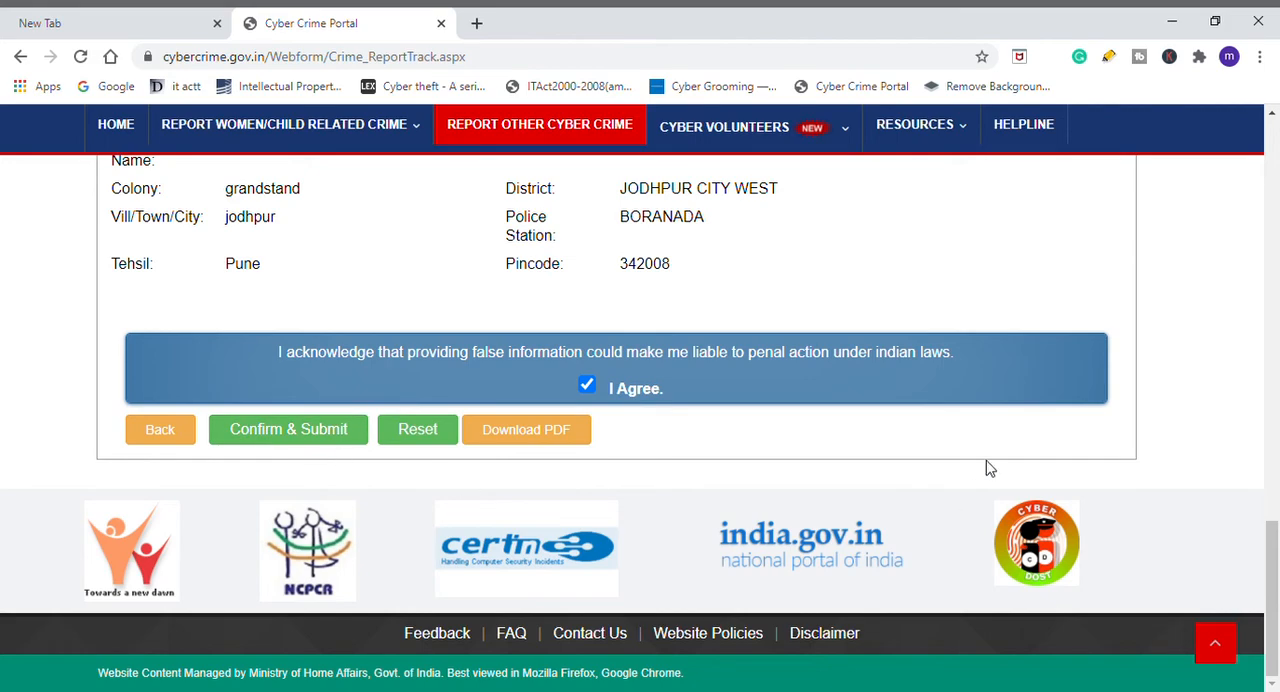
- Recheck the whole complaint preview, from the incident category and evidence to the complainant address and submission options
scroll(988, 466, "up", 3)
scroll(988, 468, "up", 5)
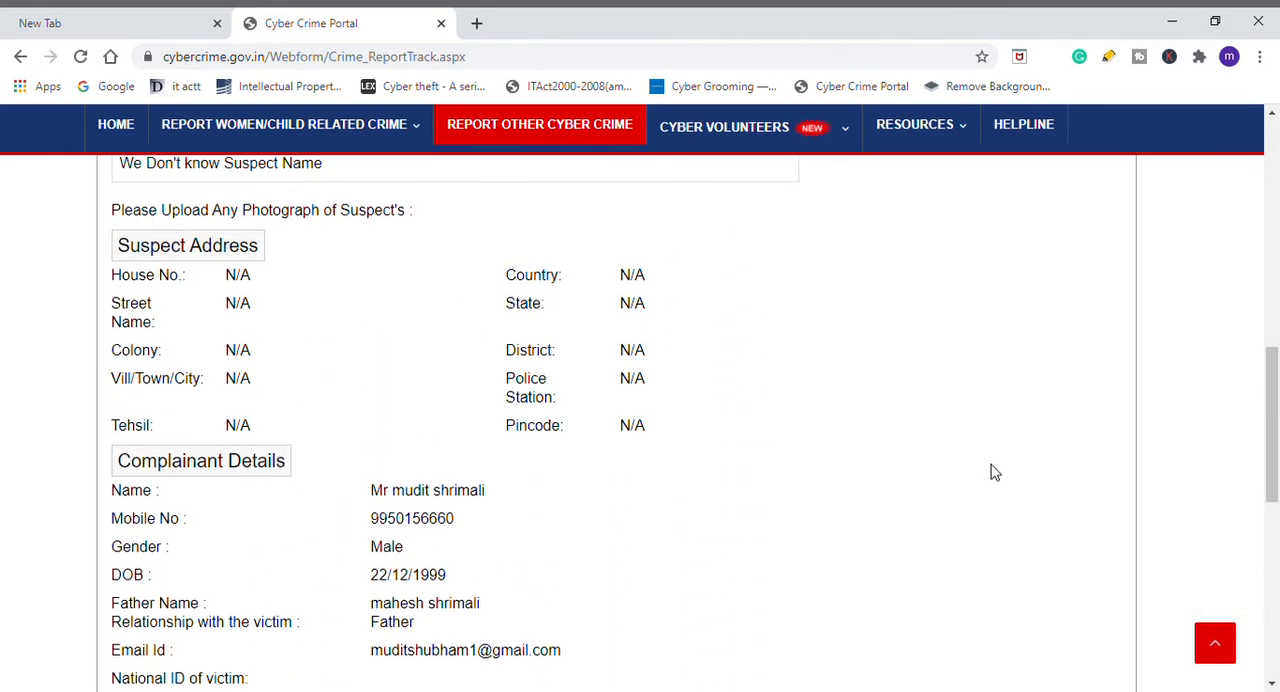
scroll(993, 472, "up", 6)
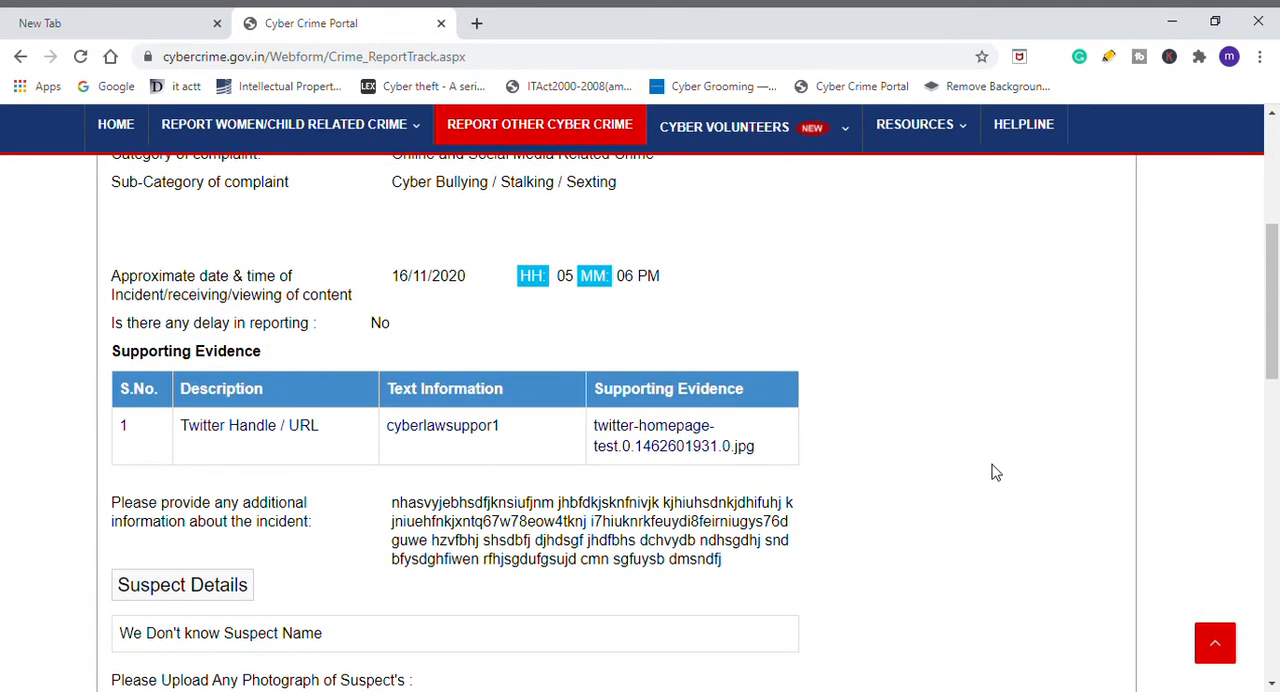
scroll(993, 472, "up", 4)
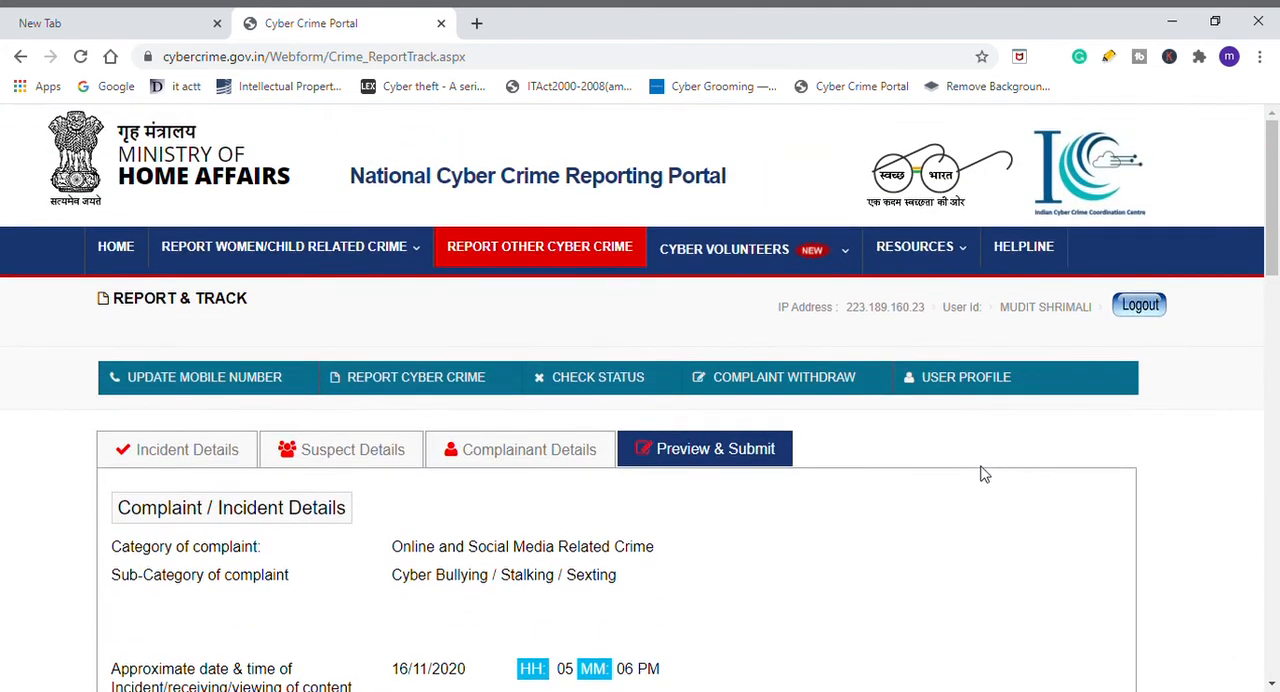
scroll(985, 478, "down", 2)
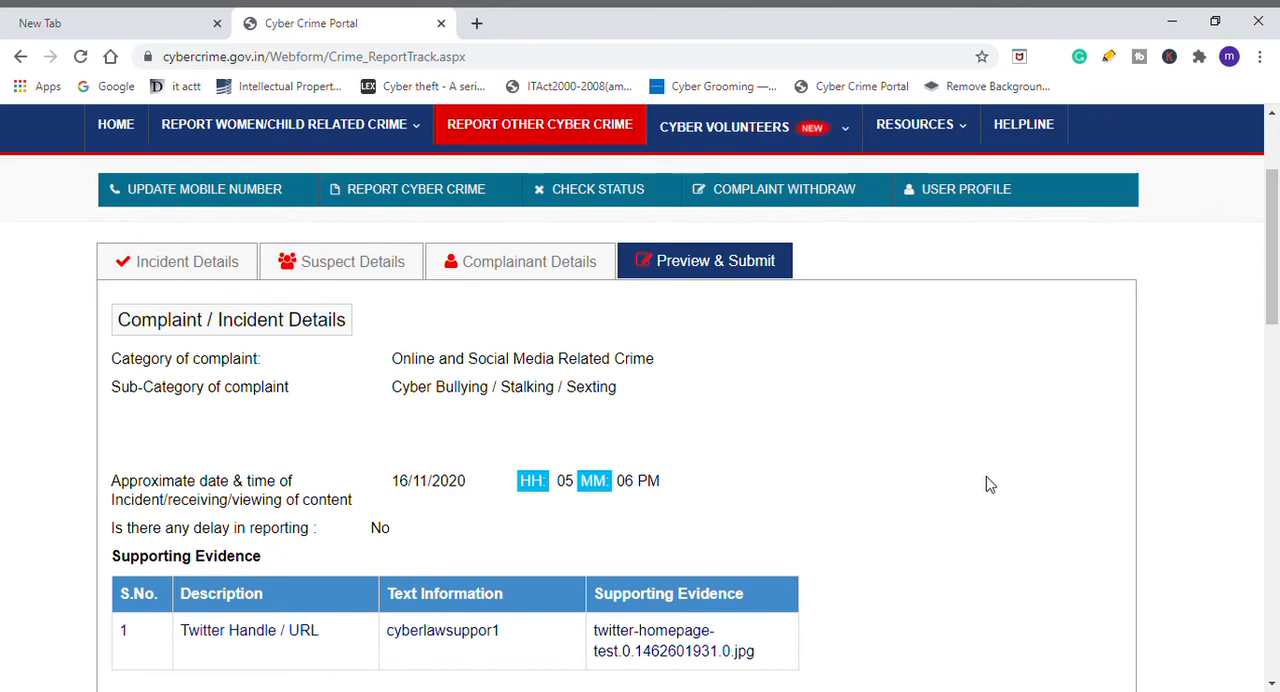
scroll(990, 478, "up", 2)
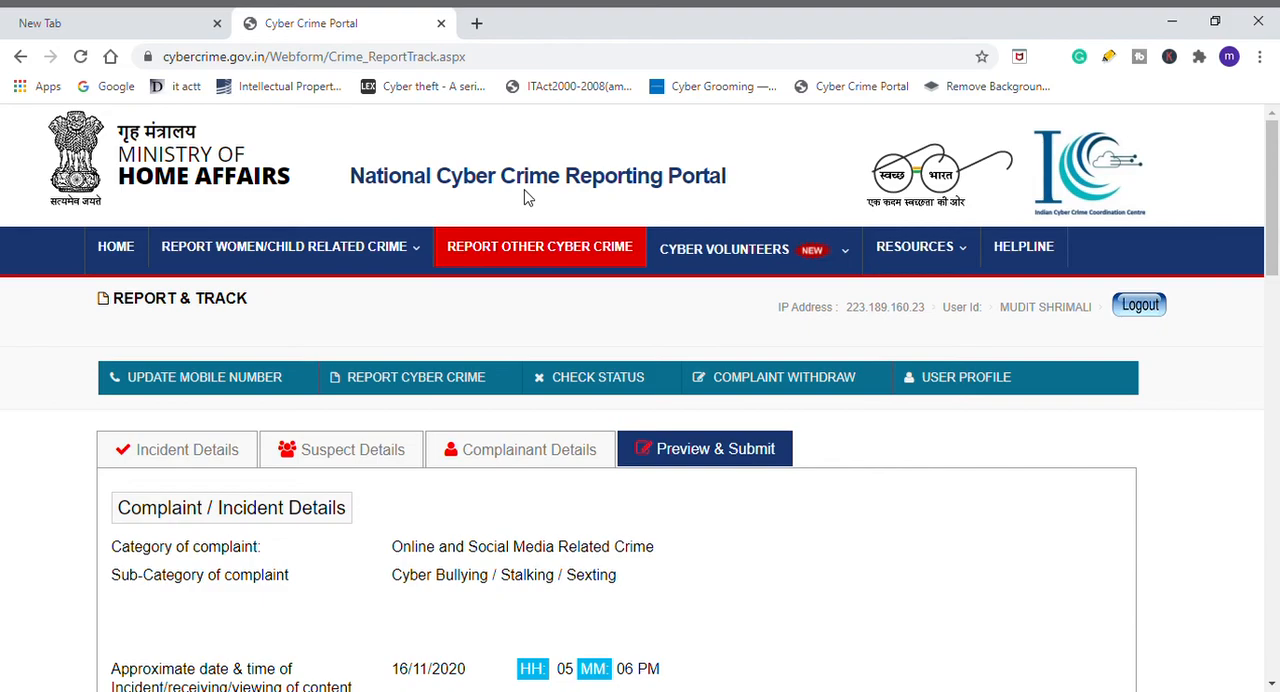
scroll(497, 260, "down", 6)
scroll(729, 400, "up", 5)
scroll(809, 486, "down", 8)
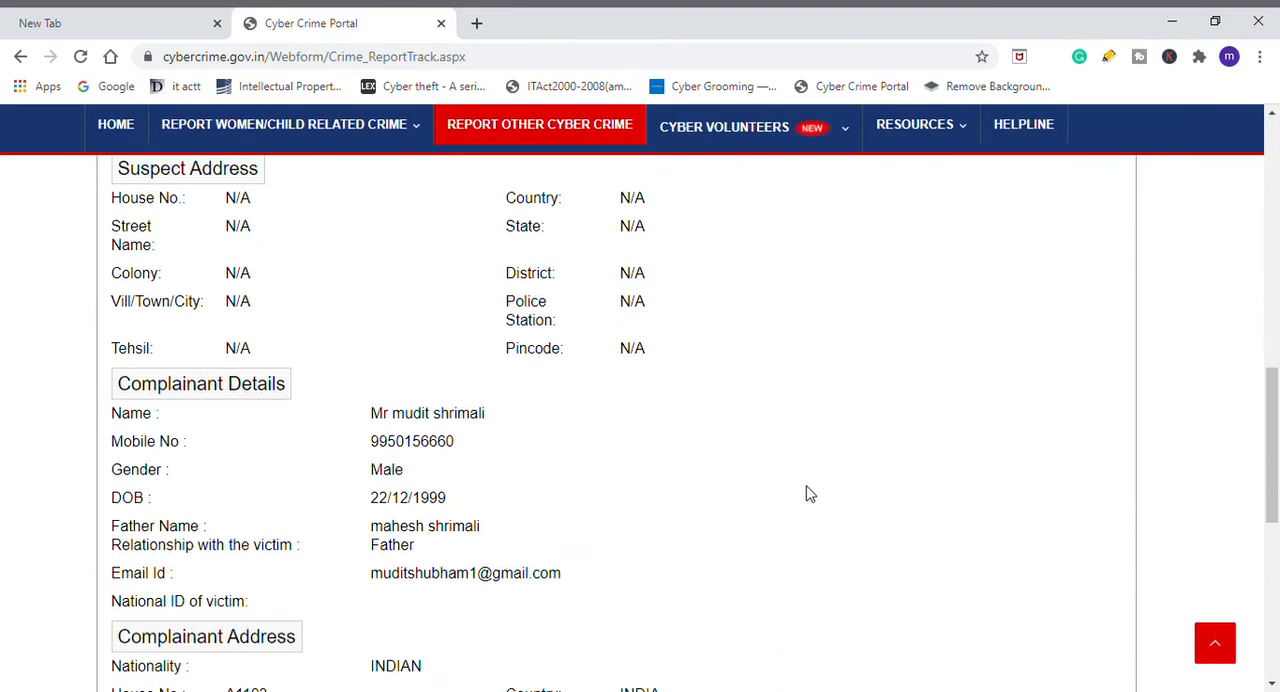
scroll(809, 490, "down", 5)
scroll(670, 500, "up", 1)
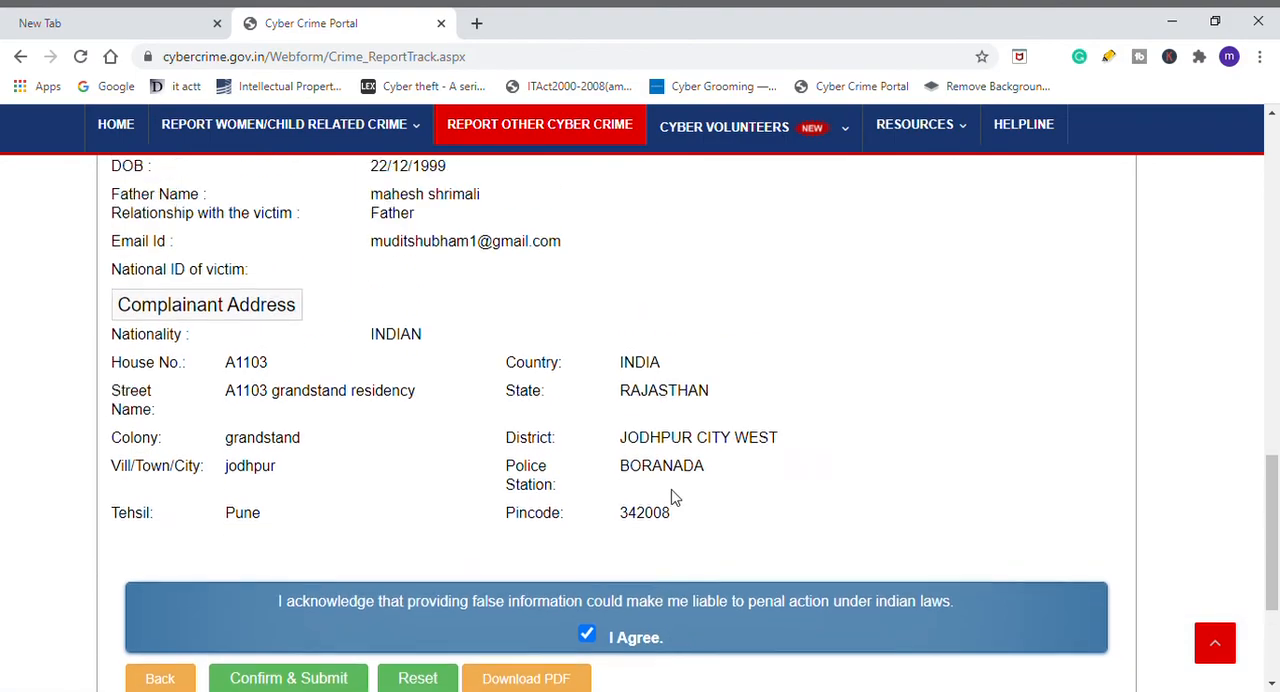
scroll(672, 497, "up", 15)
scroll(749, 571, "down", 2)
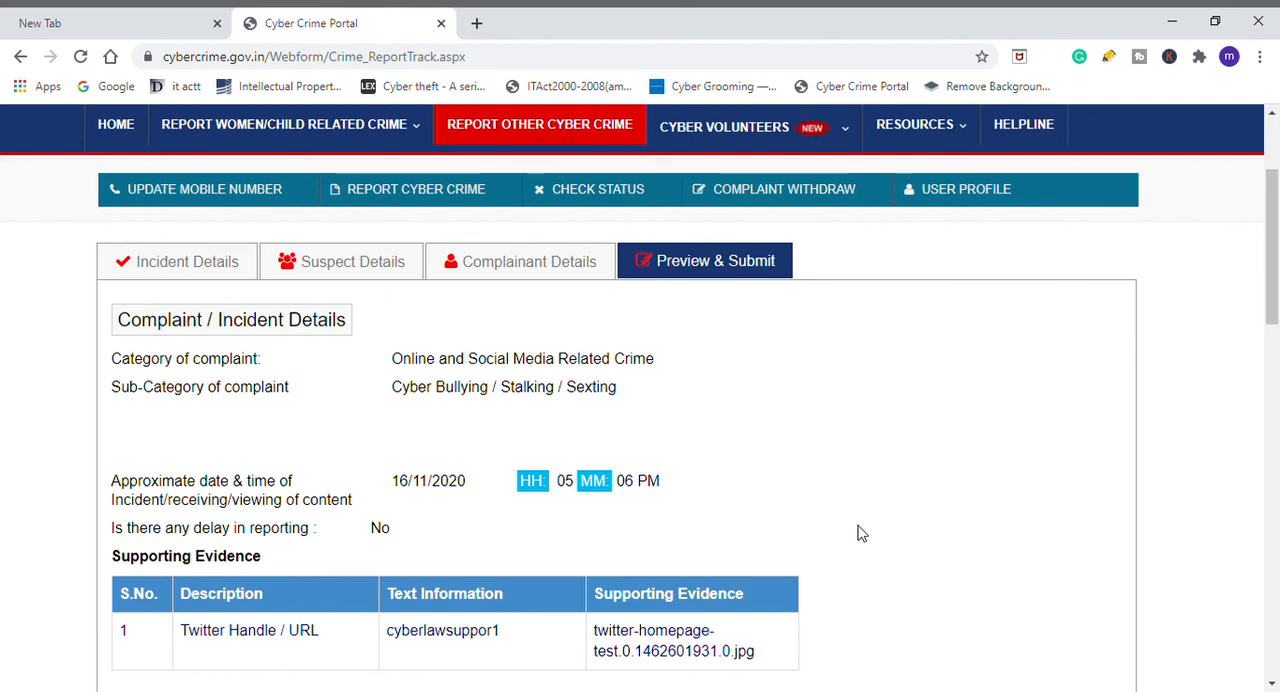
scroll(877, 414, "up", 2)
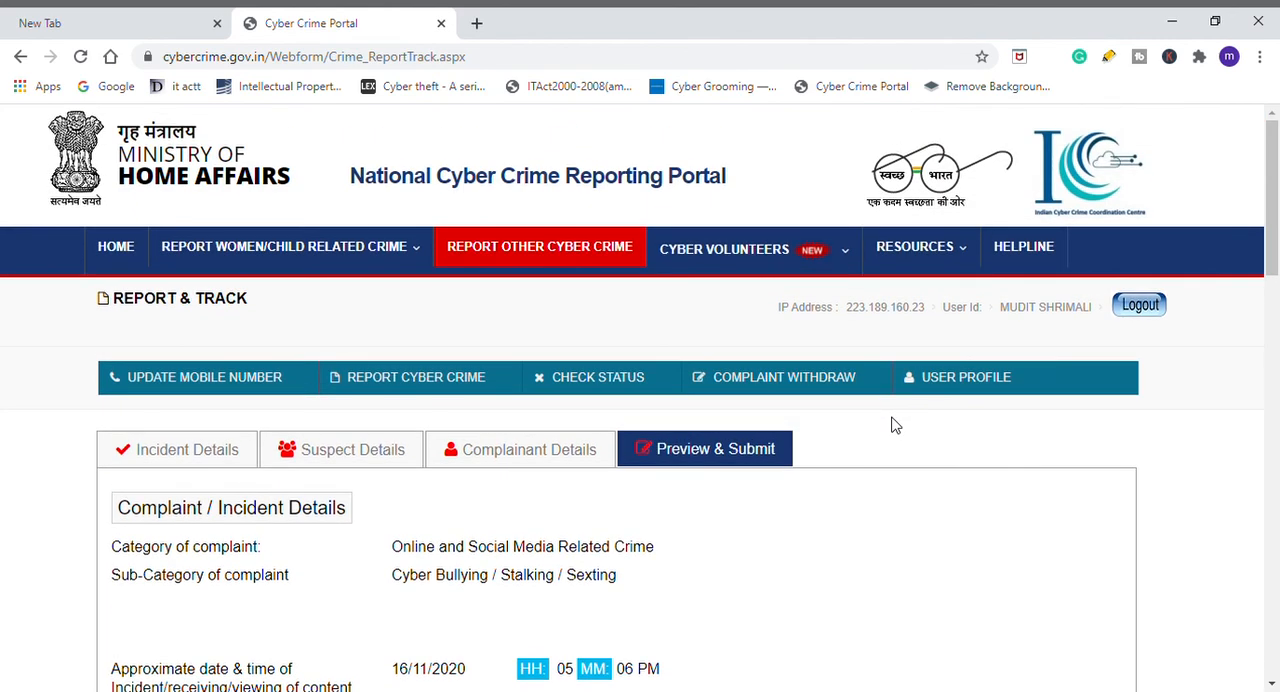